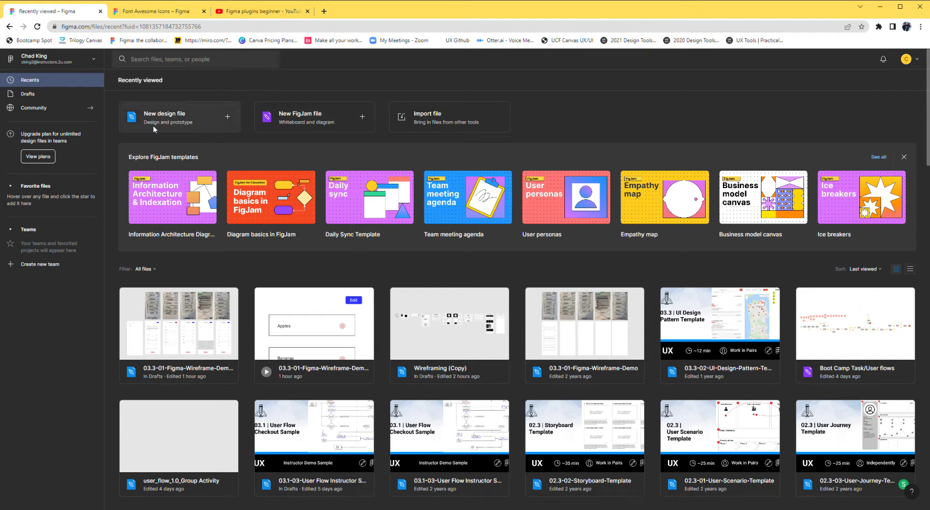
Create a new design file and add an iPhone 13 Pro Max frame to its canvas.
left_click(188, 120)
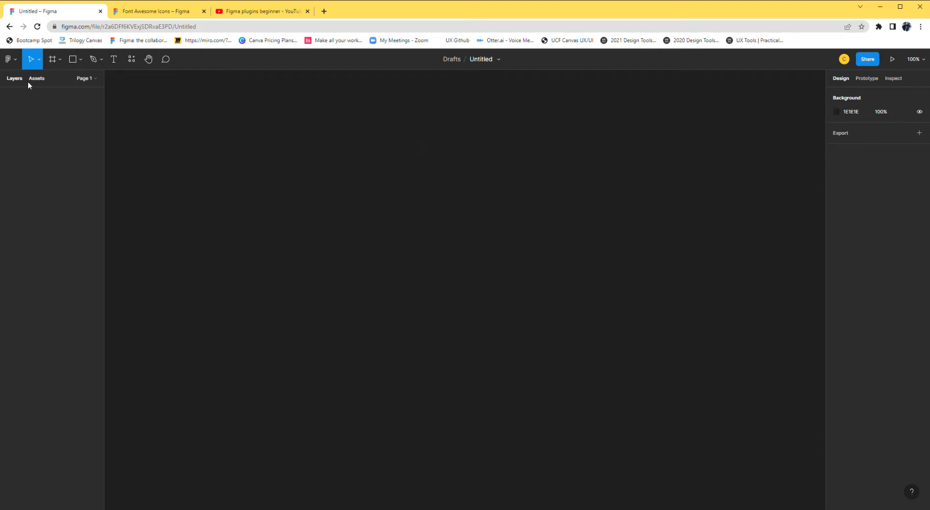
left_click(59, 60)
left_click(63, 81)
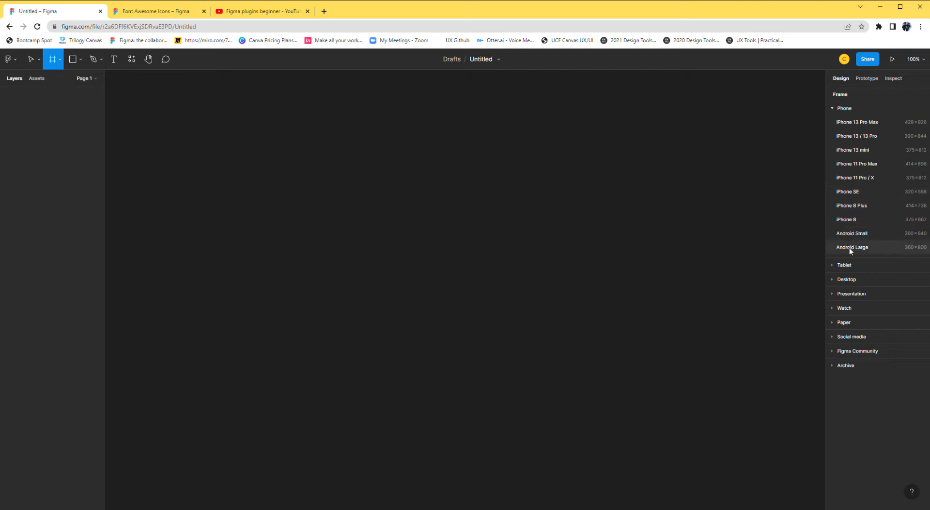
left_click(841, 280)
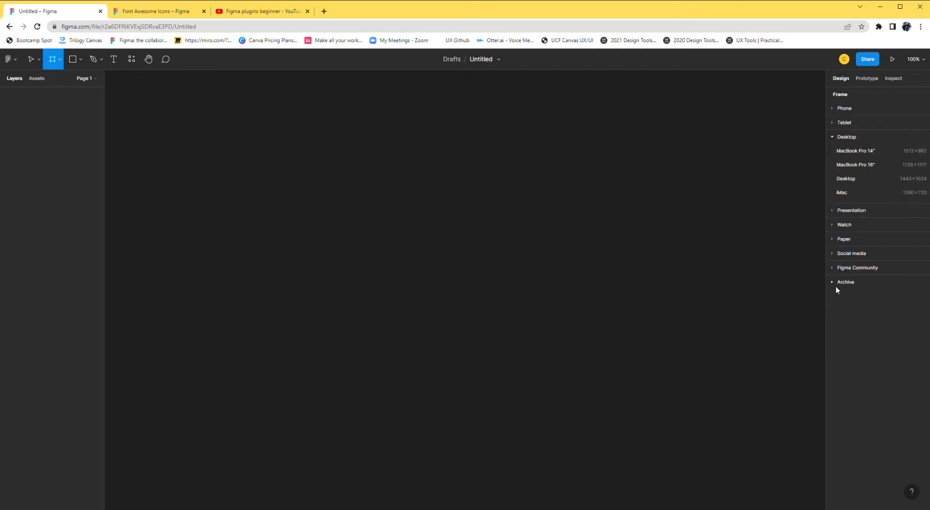
left_click(833, 110)
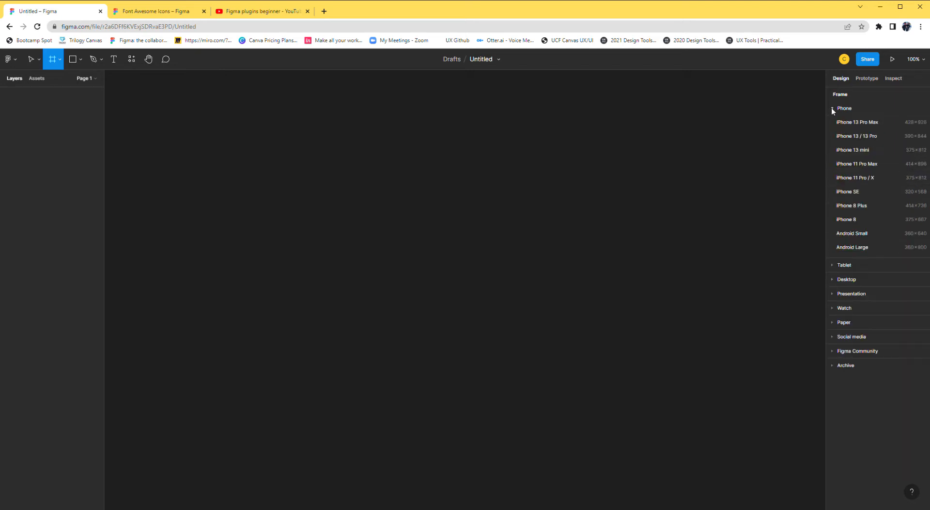
left_click(851, 123)
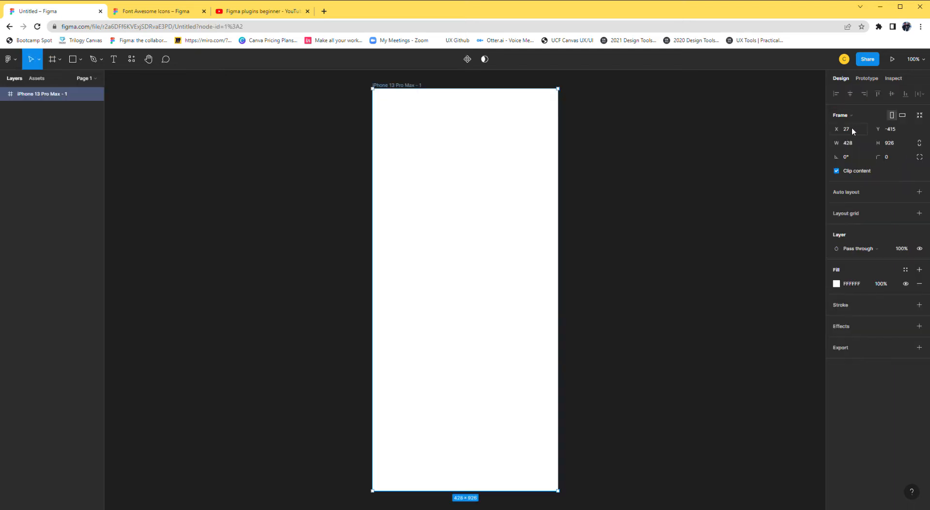
left_click(609, 200)
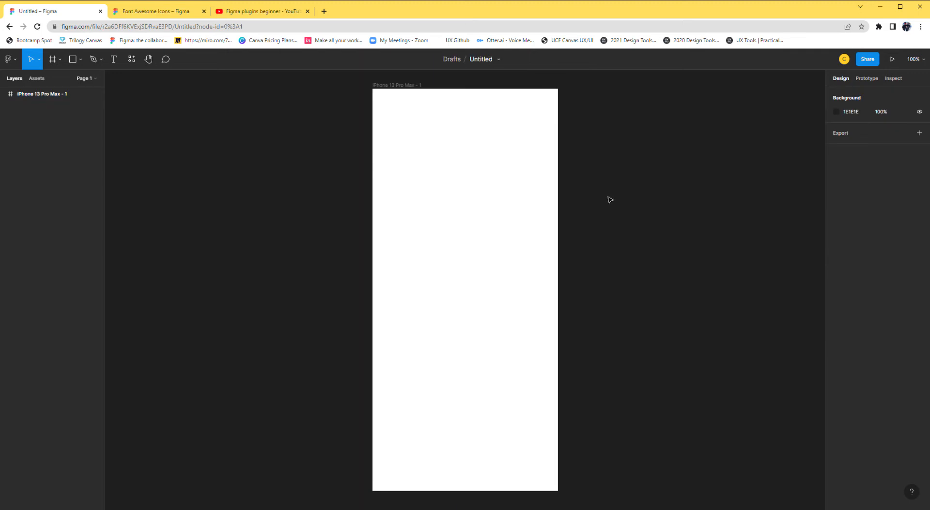
scroll(609, 200, "down", 3)
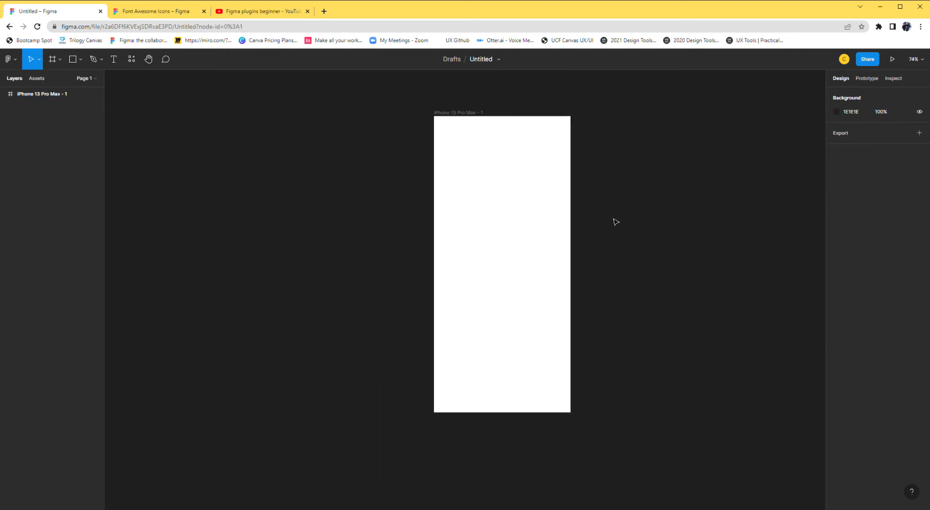
left_click_drag(367, 188, 342, 202)
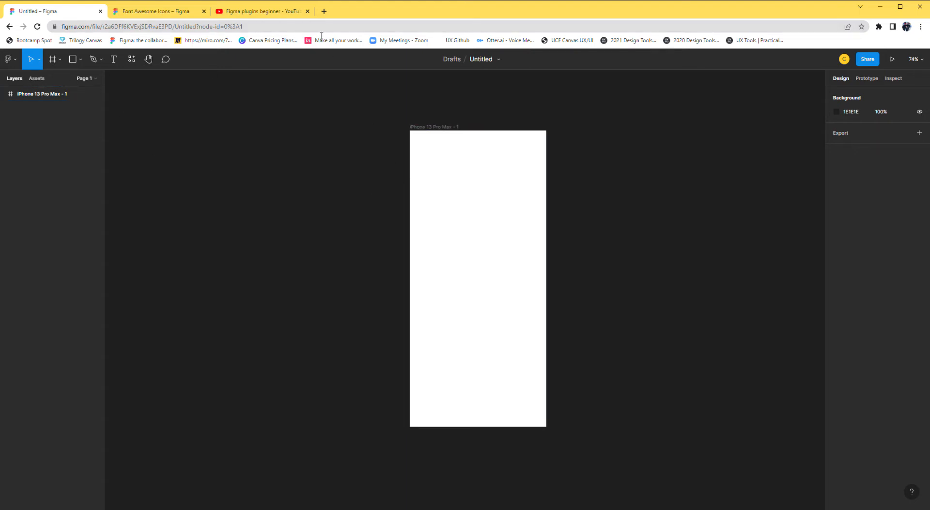
Search Google Images for "allstate" in a new browser tab and save the Allstate logo from the Business Wire result.
left_click(323, 11)
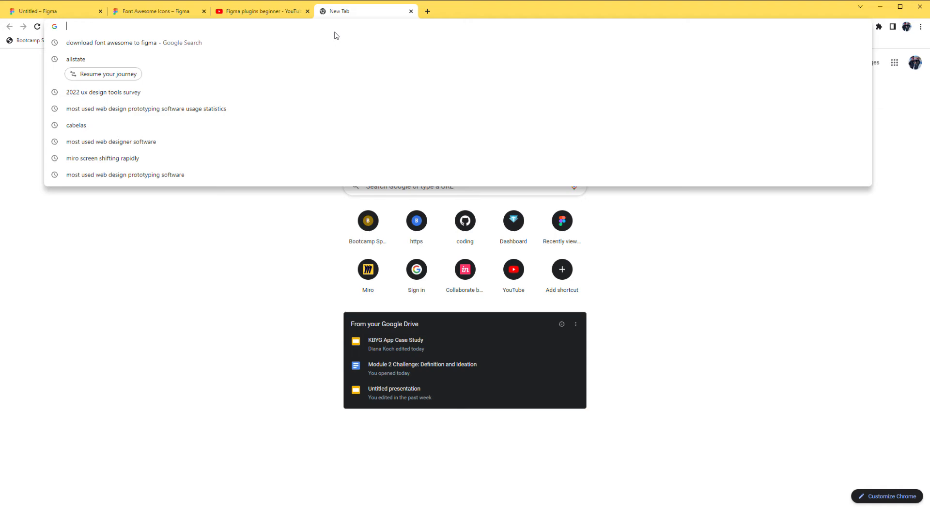
type("allstate")
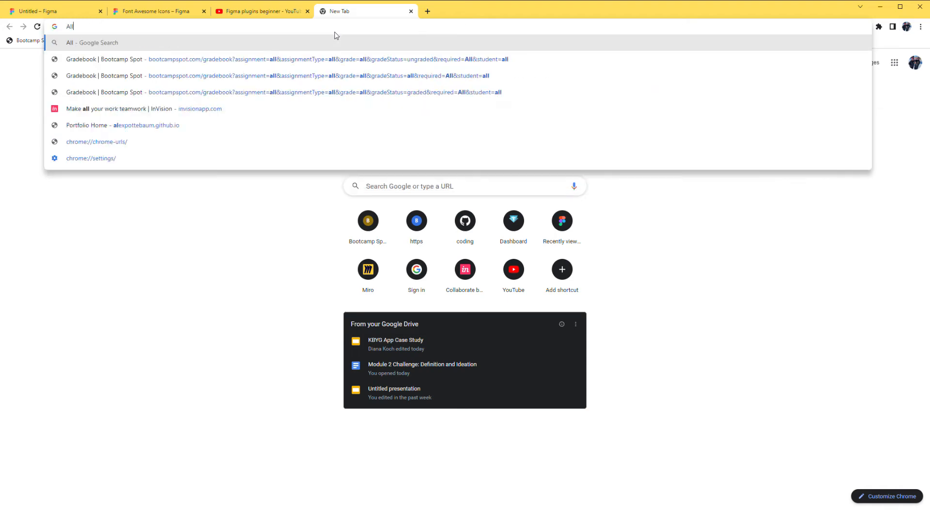
key("Return")
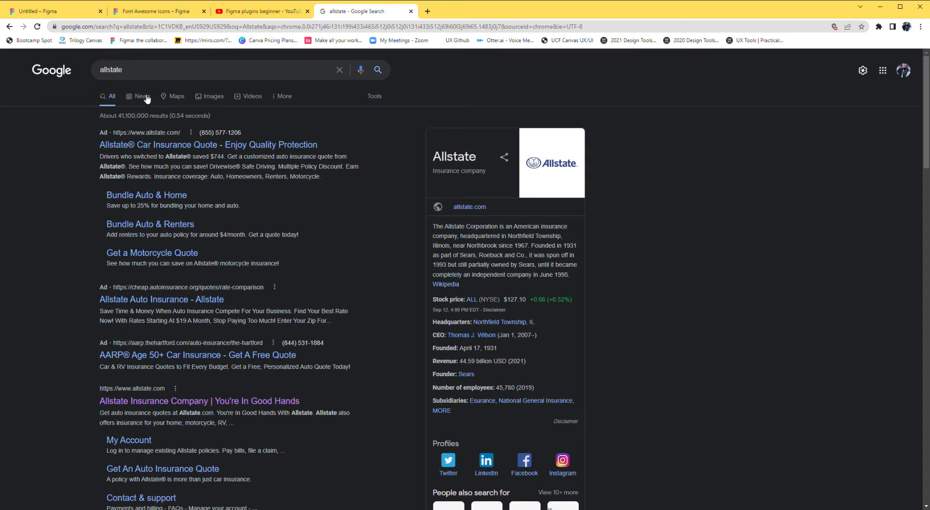
left_click(208, 96)
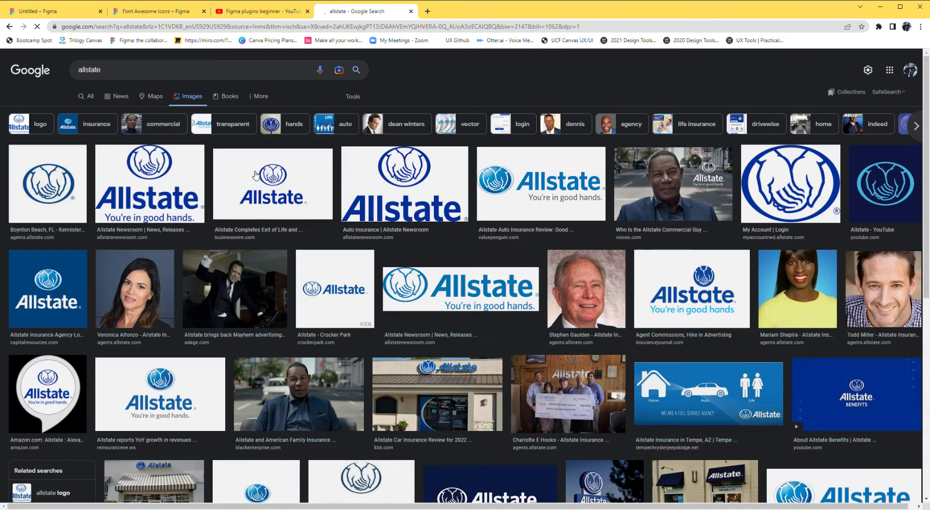
left_click(286, 192)
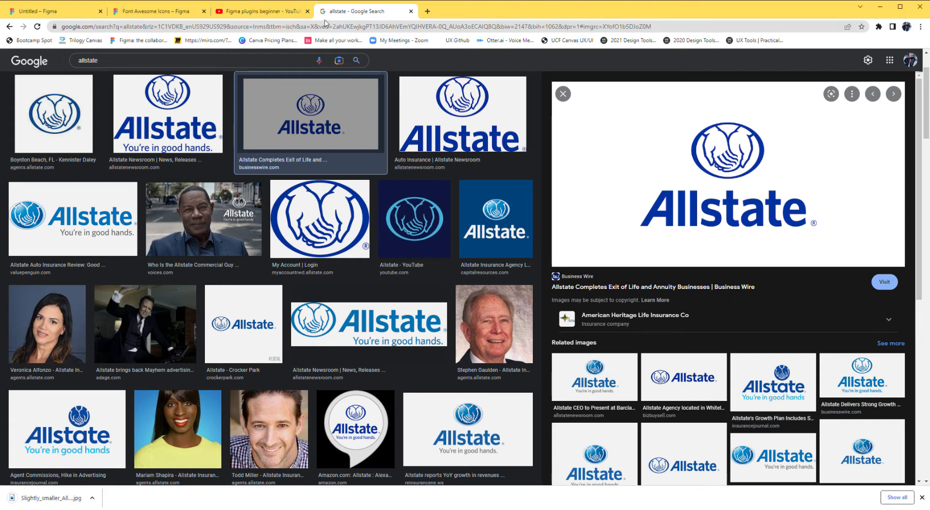
Switch back to the Figma file and place the downloaded Allstate logo image on the canvas beside the phone frame.
left_click(47, 11)
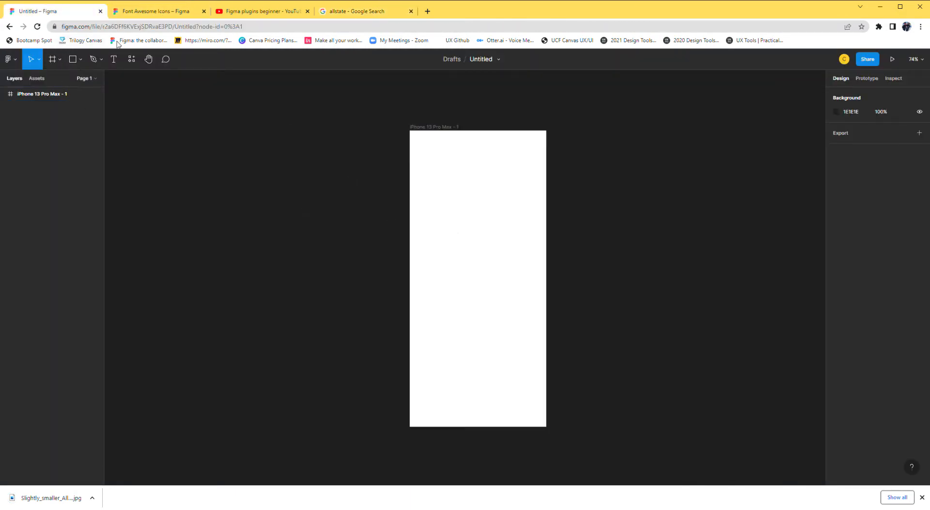
left_click(80, 59)
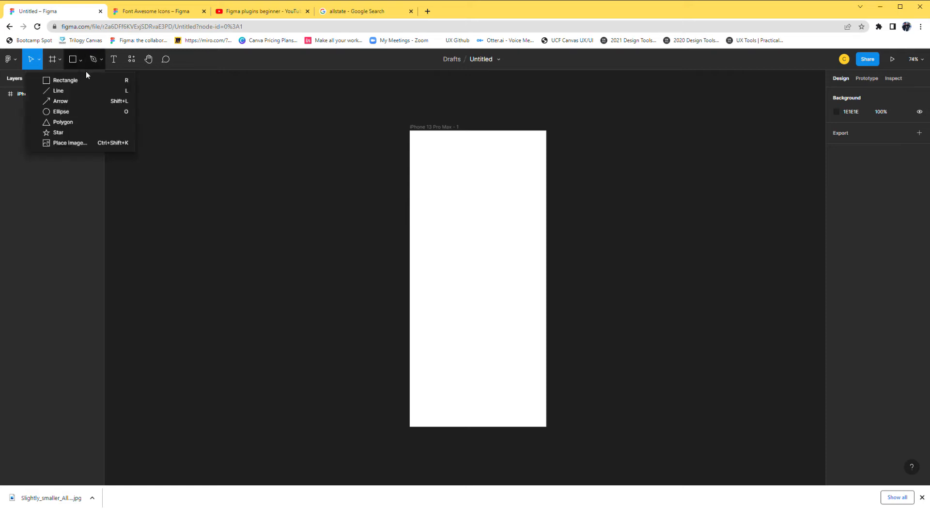
left_click(77, 144)
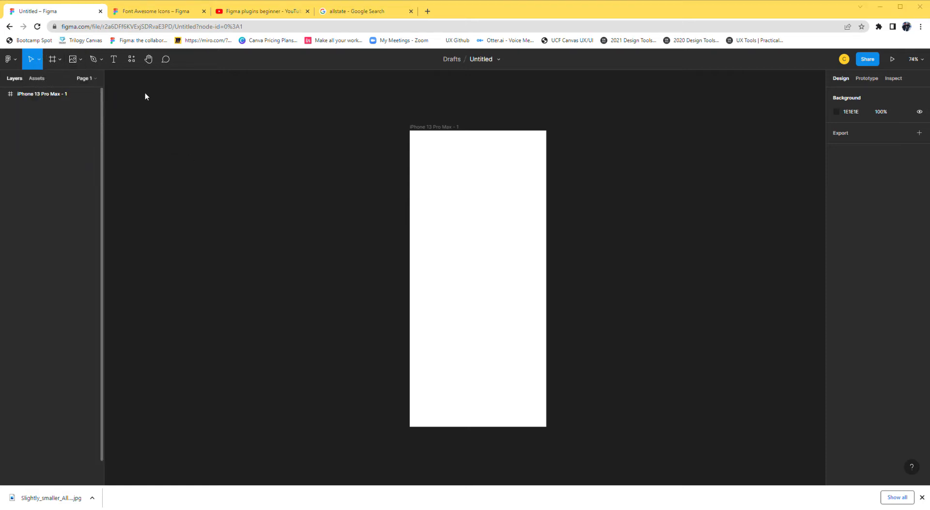
left_click(449, 299)
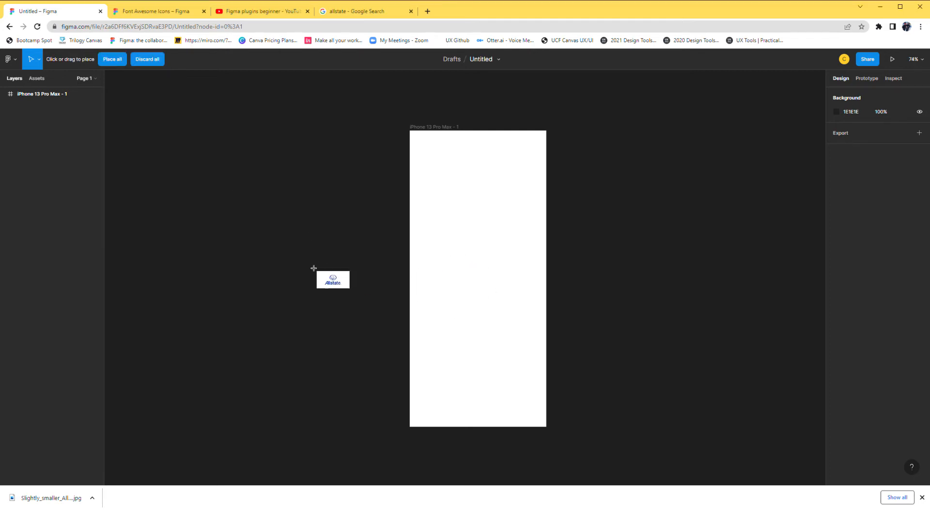
left_click(244, 243)
scroll(283, 239, "down", 3)
left_click_drag(301, 243, 250, 200)
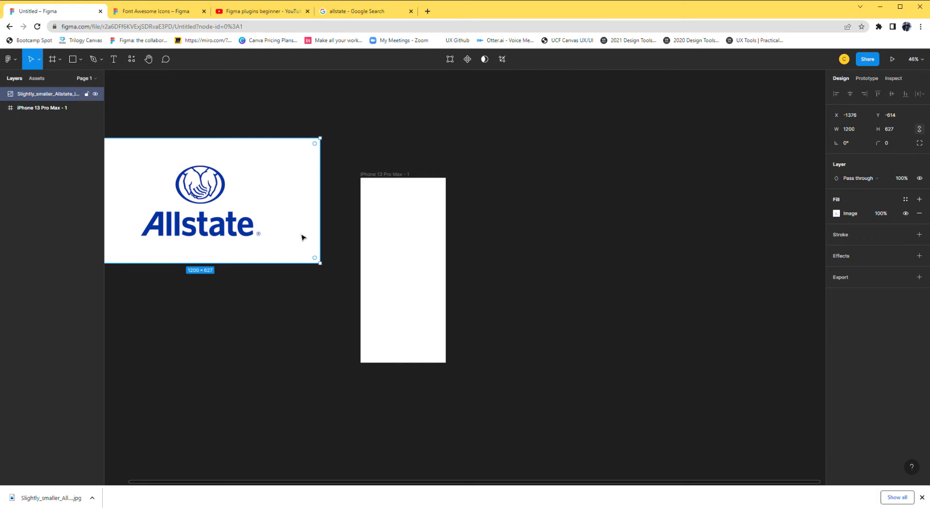
Place a scaled-down copy of the Allstate logo image inside the phone frame, centered horizontally and slightly above the middle.
key("ctrl+v")
left_click_drag(304, 237, 409, 328)
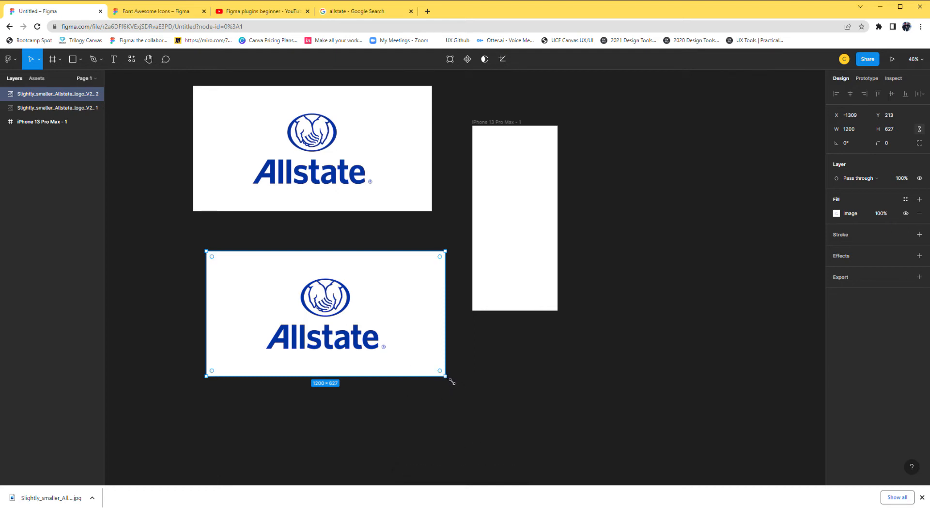
left_click_drag(451, 383, 393, 349)
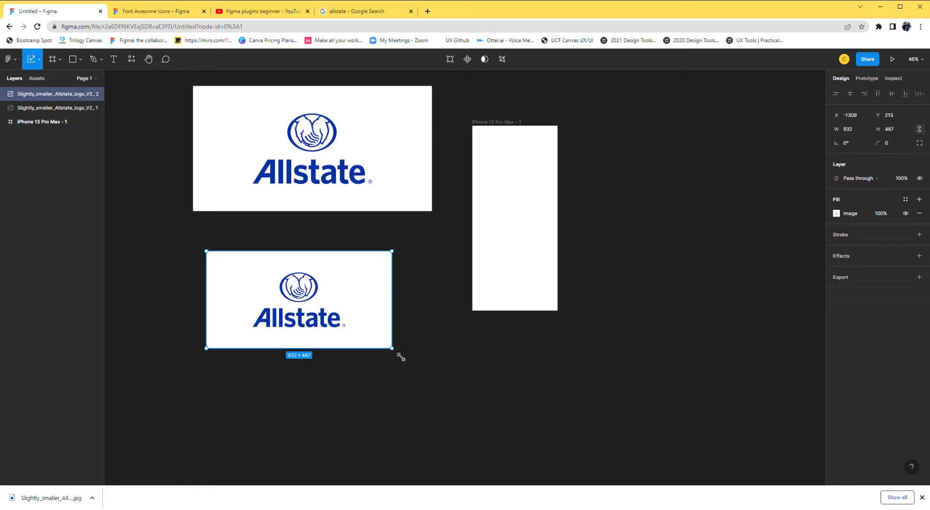
left_click_drag(394, 352, 525, 209)
left_click(555, 243)
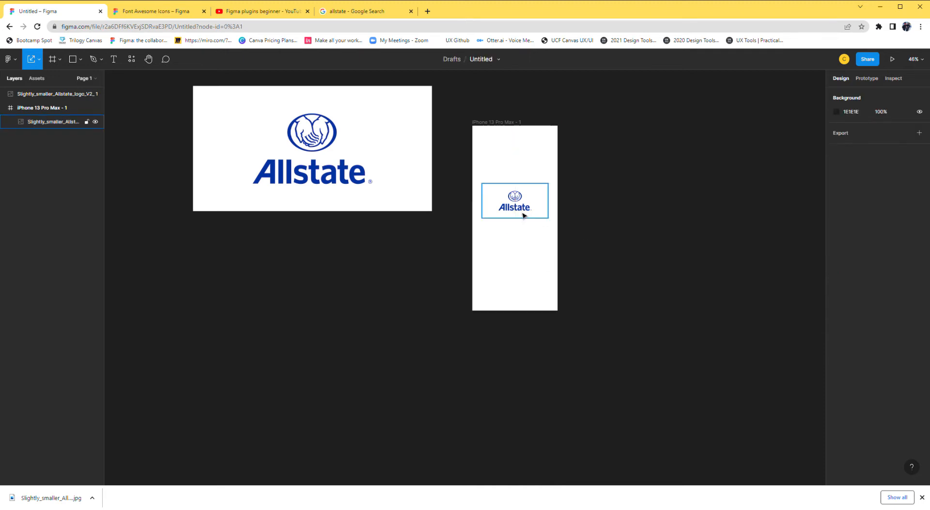
Add the text "Welcome to Allstate!" above the logo in the phone frame.
scroll(520, 183, "up", 5)
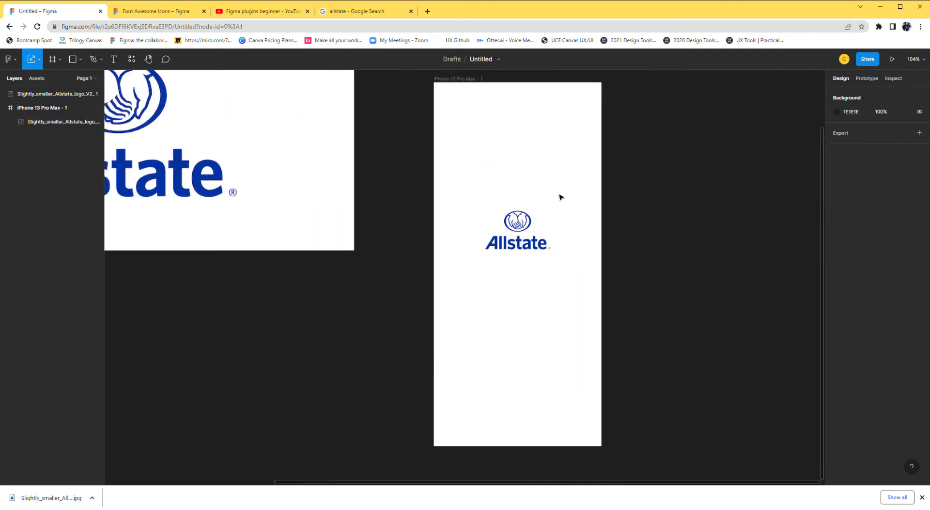
scroll(523, 219, "down", 1)
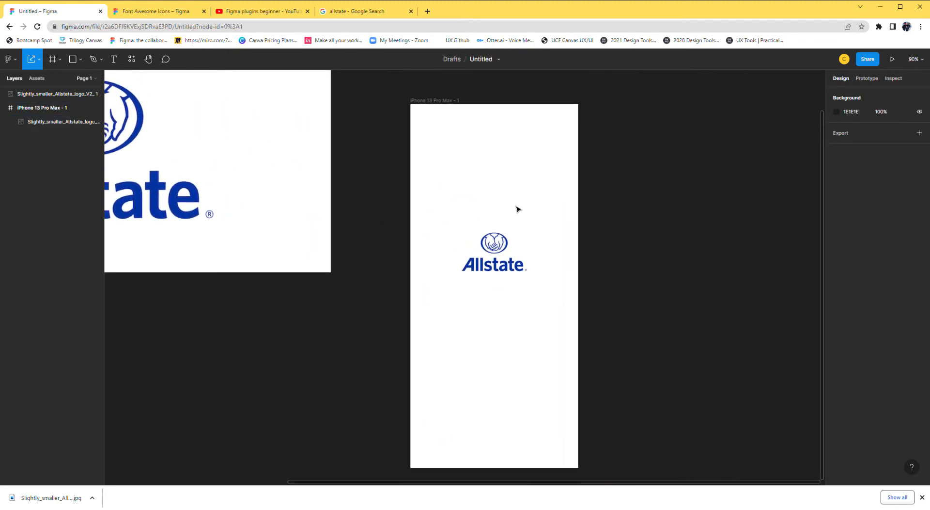
key("t")
left_click(461, 166)
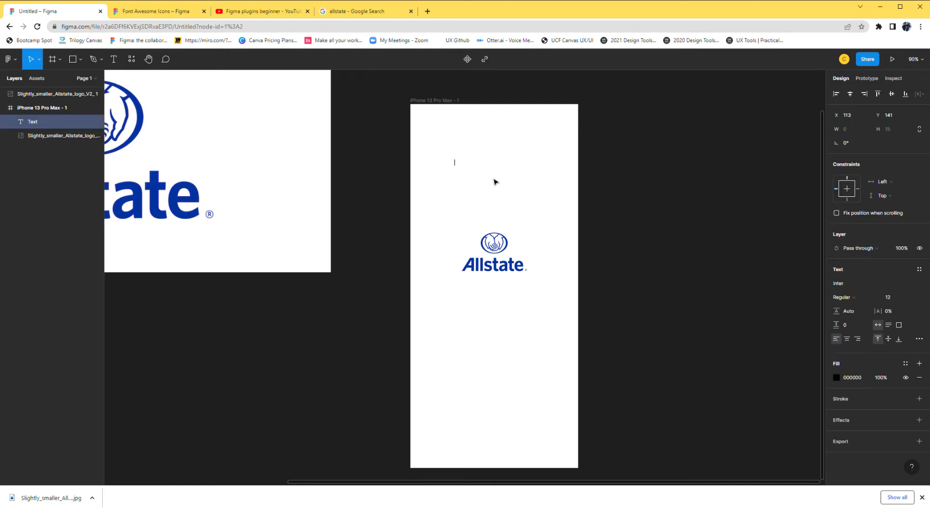
type("Tah")
key("BackSpace")
key("BackSpace")
key("BackSpace")
type("Welcome to Allstate!")
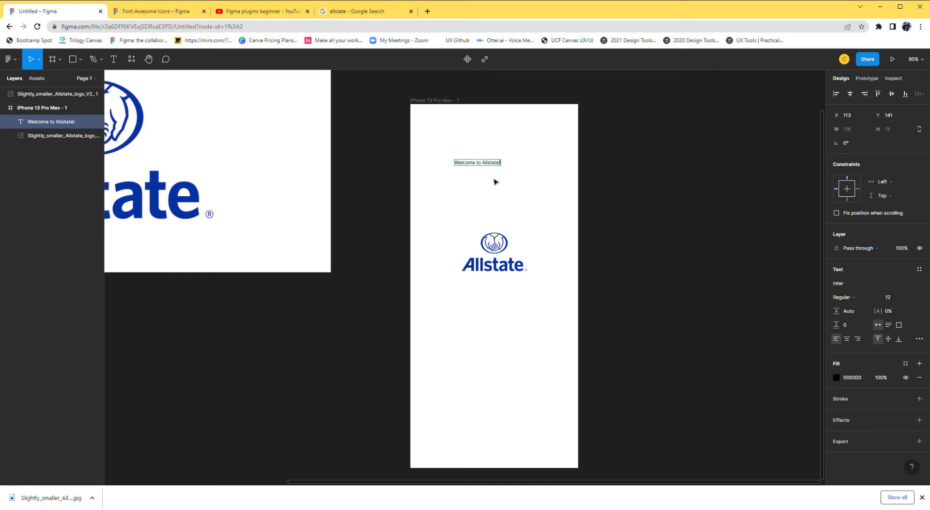
key("Escape")
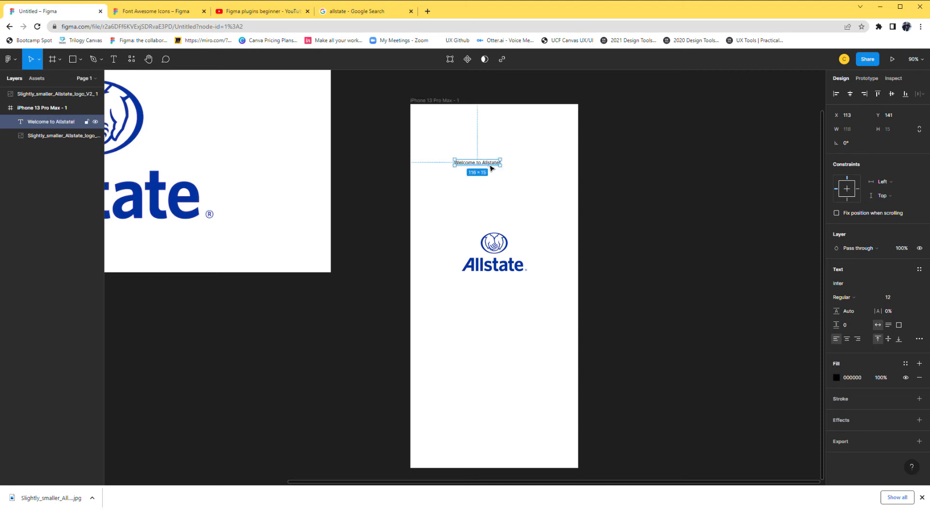
Set the welcome text's font size to 20 and center it horizontally above the logo.
left_click(915, 298)
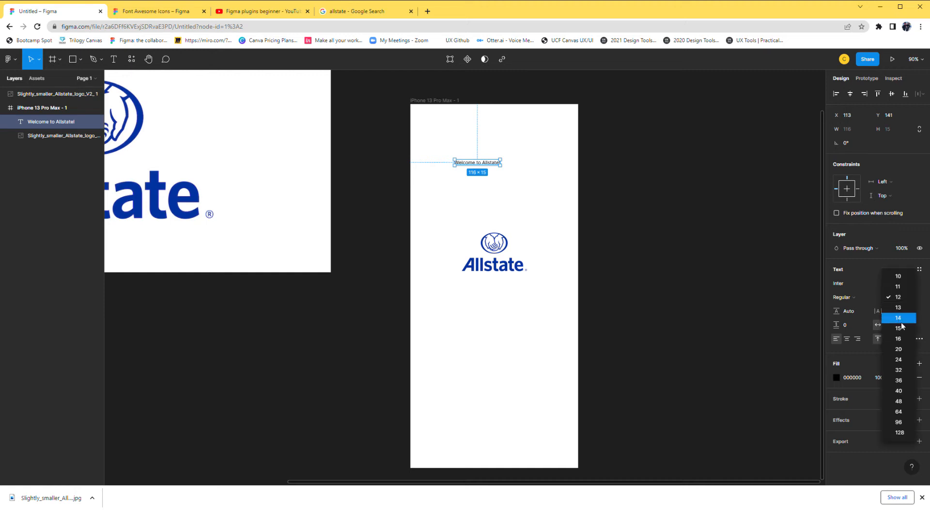
left_click(894, 352)
left_click_drag(507, 168, 509, 178)
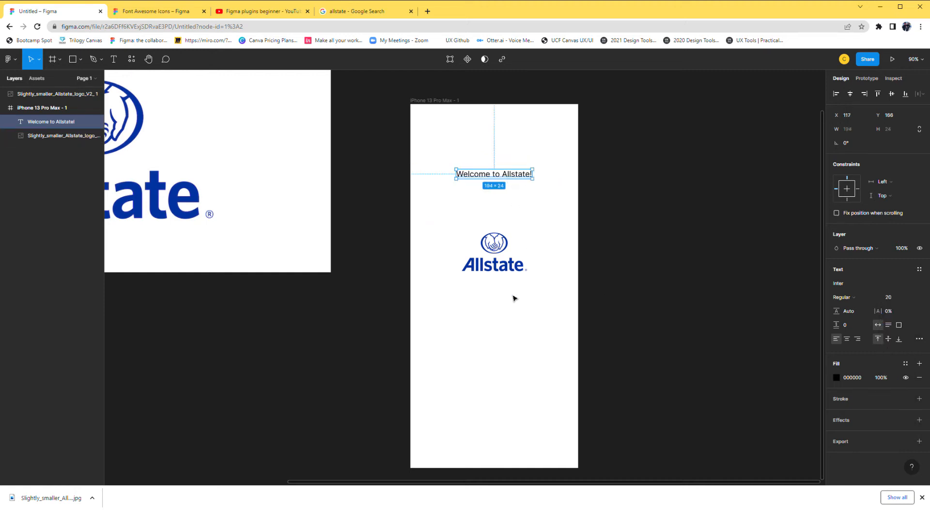
left_click(513, 313)
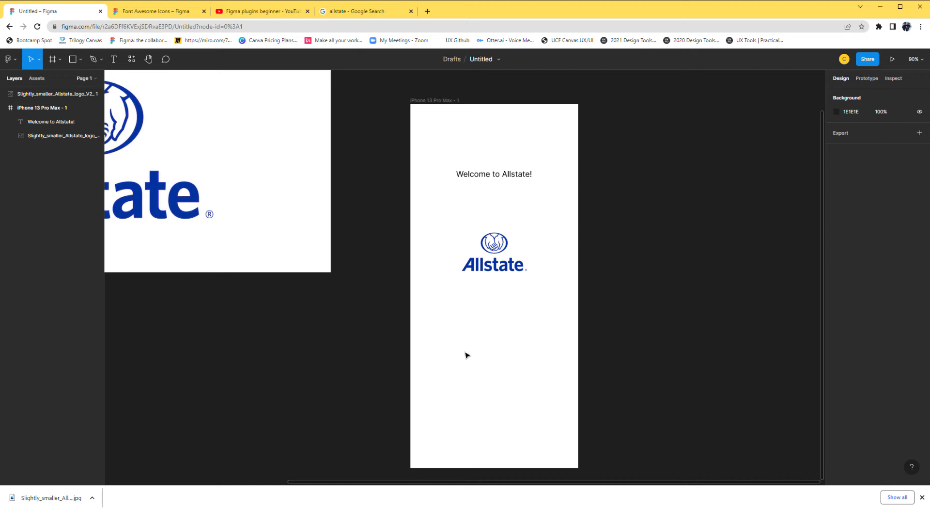
Add the text "Next" near the bottom of the phone frame, wrap it in auto layout and move it beneath the logo.
key("t")
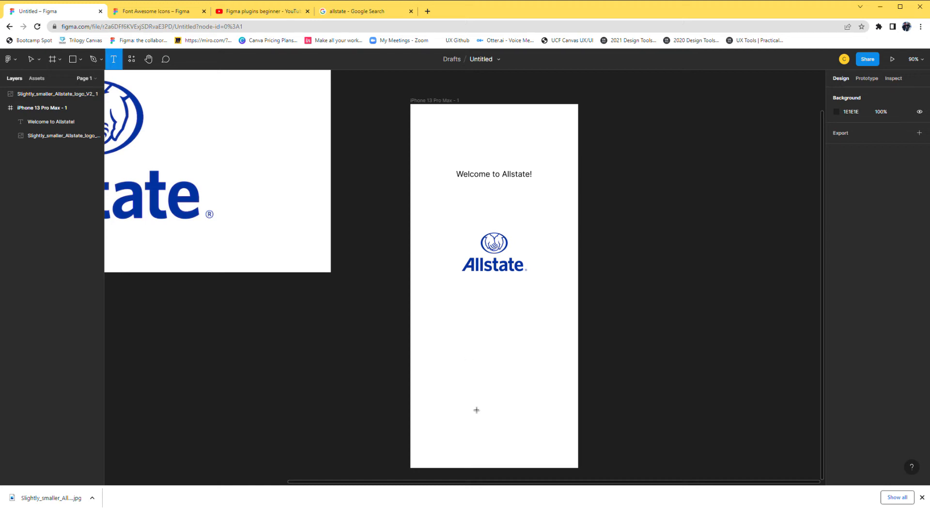
left_click(473, 416)
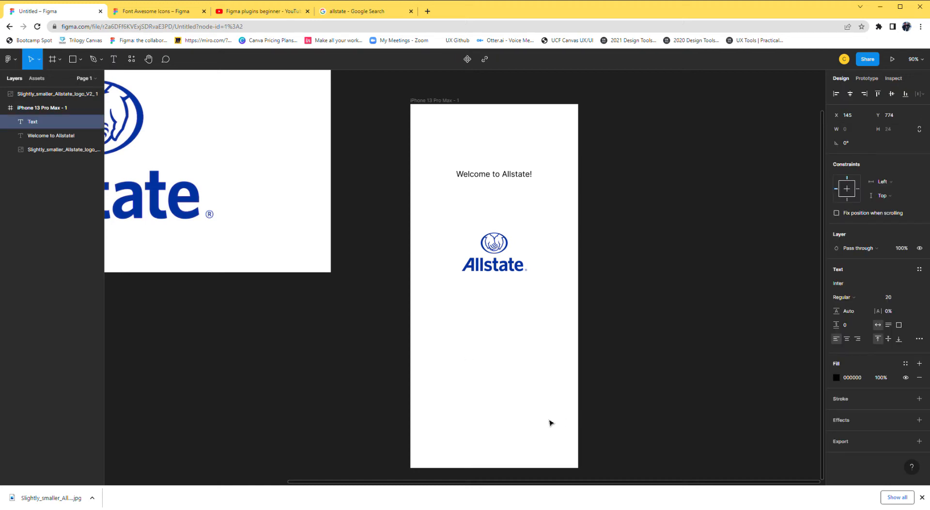
type("Next")
key("Escape")
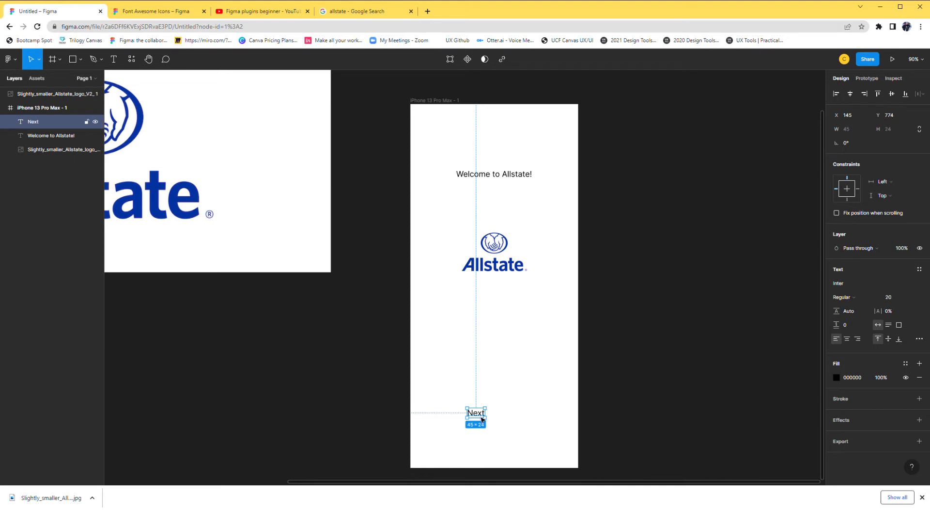
key("shift+a")
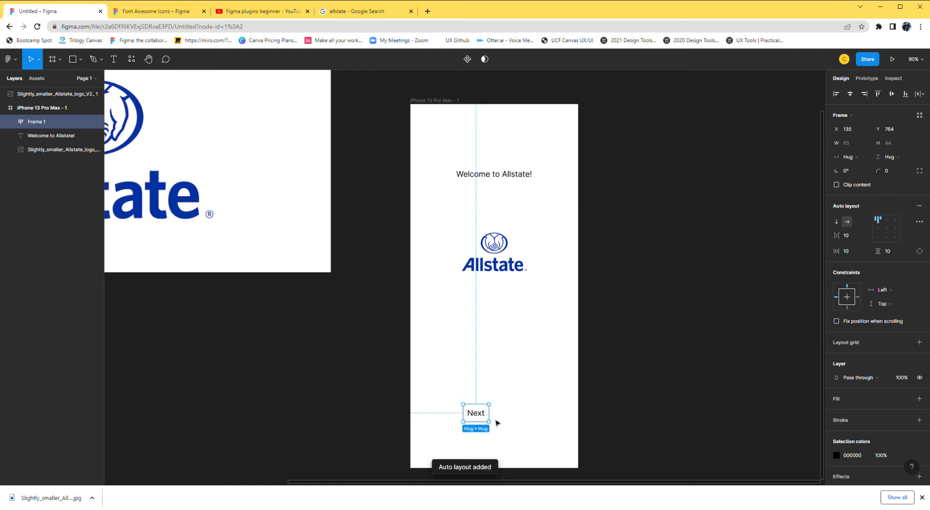
left_click_drag(477, 418, 495, 415)
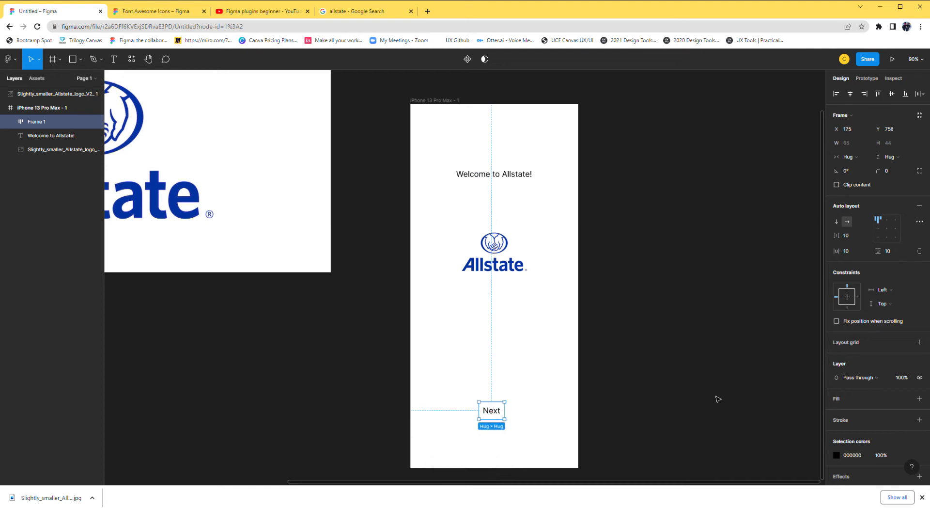
Give the Next button a light blue 99AEE5 fill and a corner radius of 4.
left_click(921, 399)
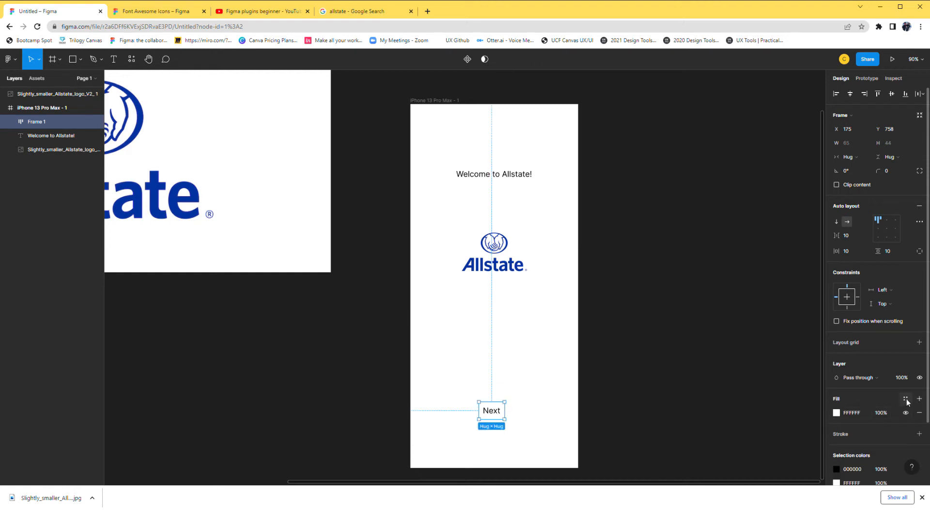
left_click(905, 399)
left_click(902, 403)
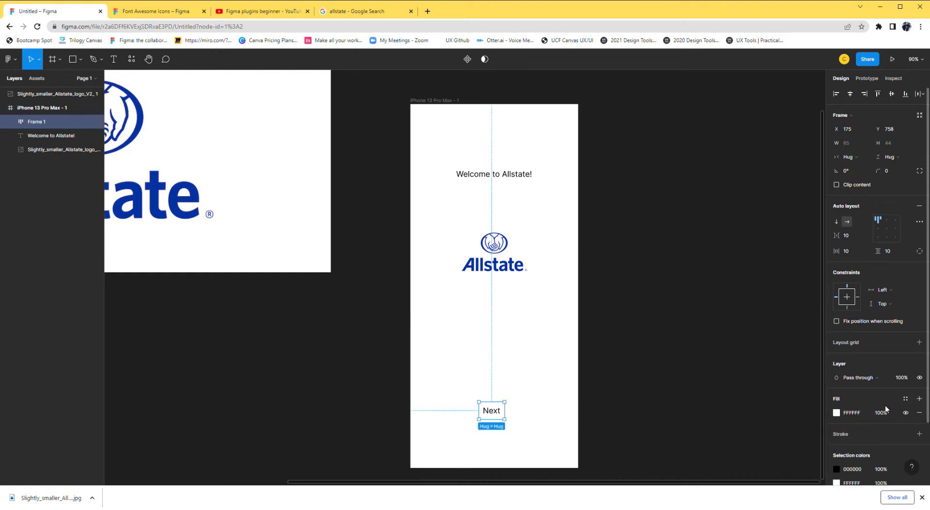
left_click(837, 412)
left_click(791, 382)
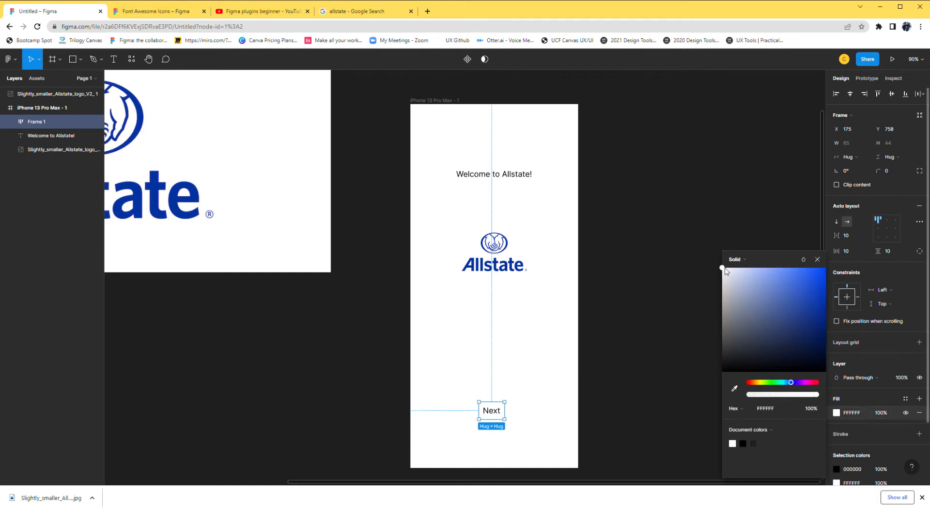
left_click_drag(791, 294, 757, 281)
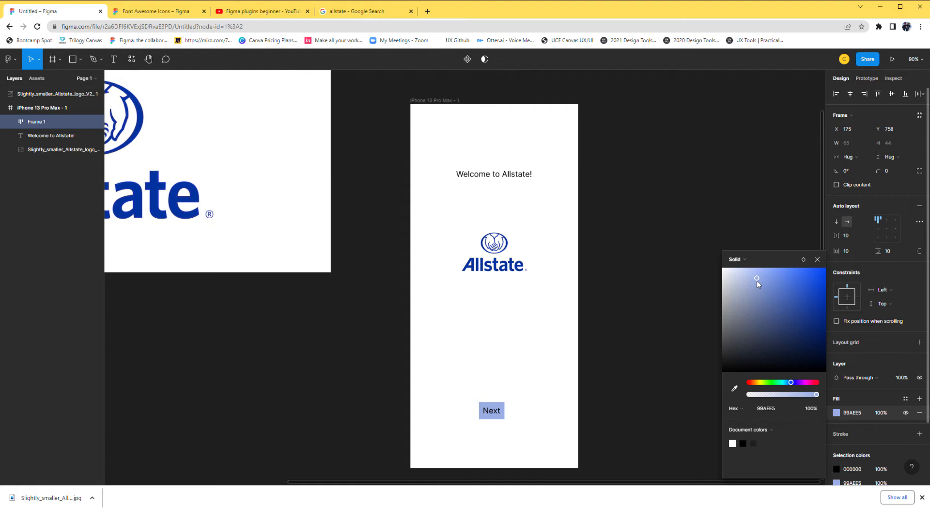
left_click(889, 171)
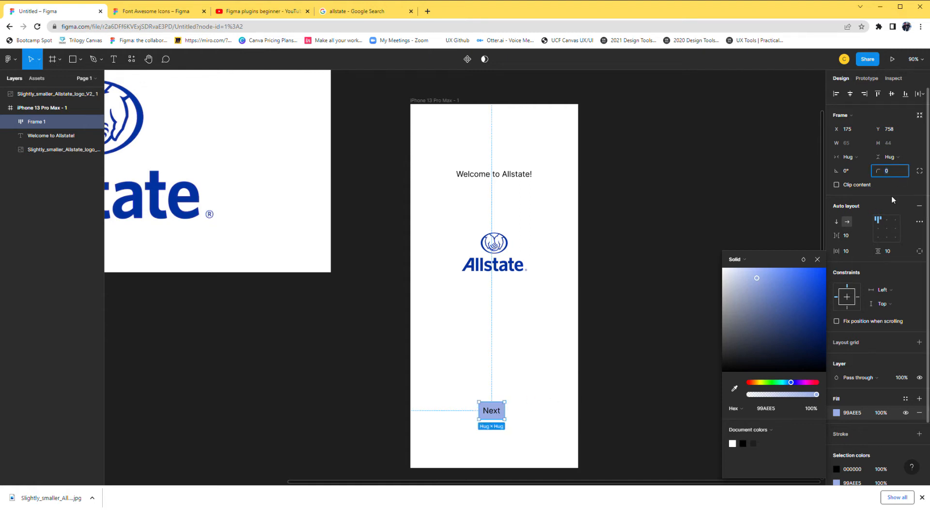
left_click(607, 311)
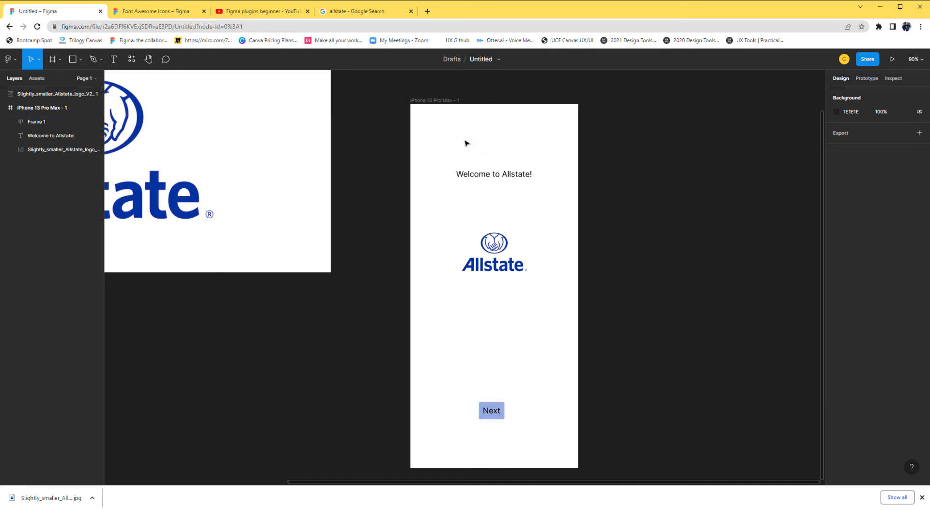
Duplicate the whole iPhone 13 Pro Max welcome frame to create a second screen beside it.
left_click(438, 100)
left_click_drag(687, 222, 454, 212)
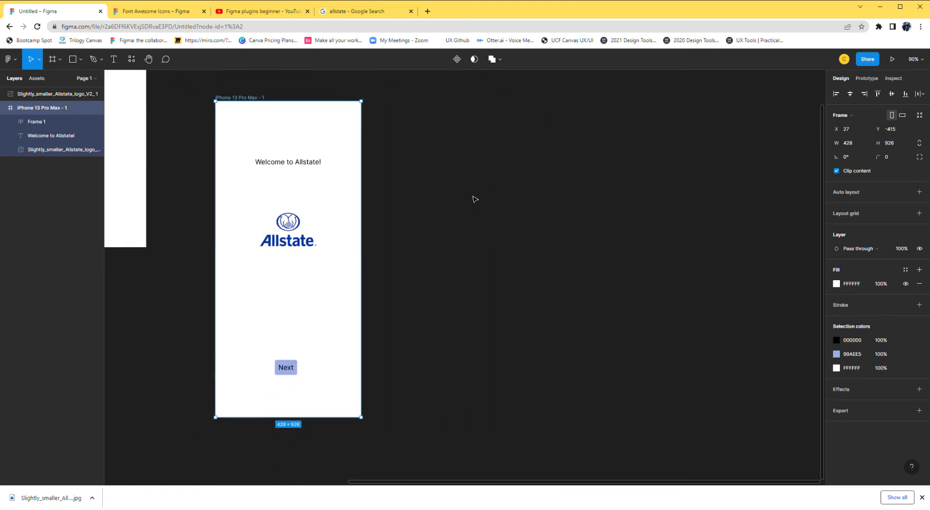
scroll(473, 199, "down", 2)
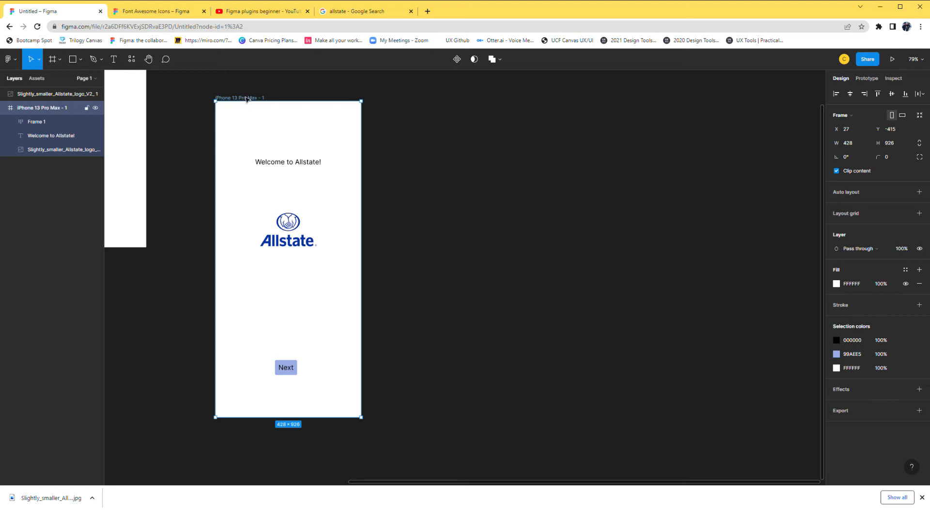
key("ctrl+v")
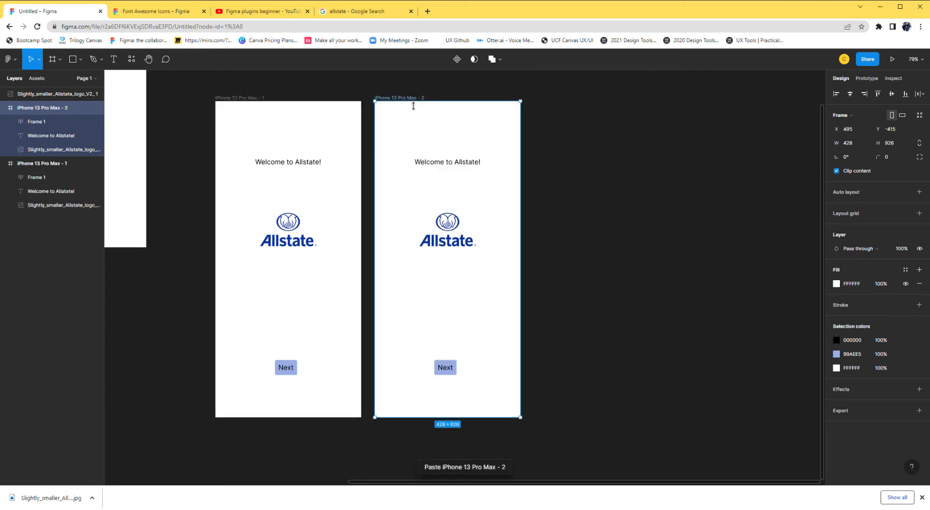
Delete the "Welcome to Allstate!" text from the second frame.
left_click(449, 168)
key("h")
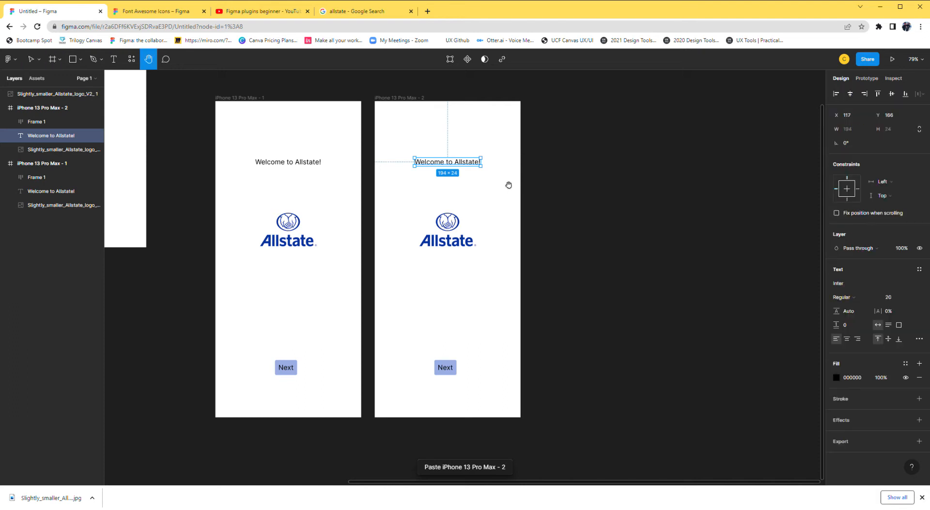
key("Delete")
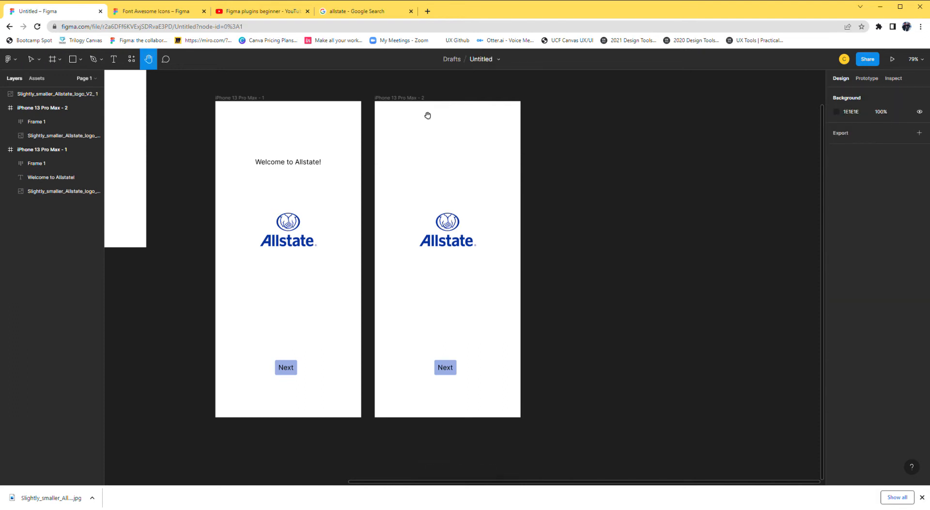
Add the text "Thank you for choosing Allstate" above the logo in the second frame.
key("t")
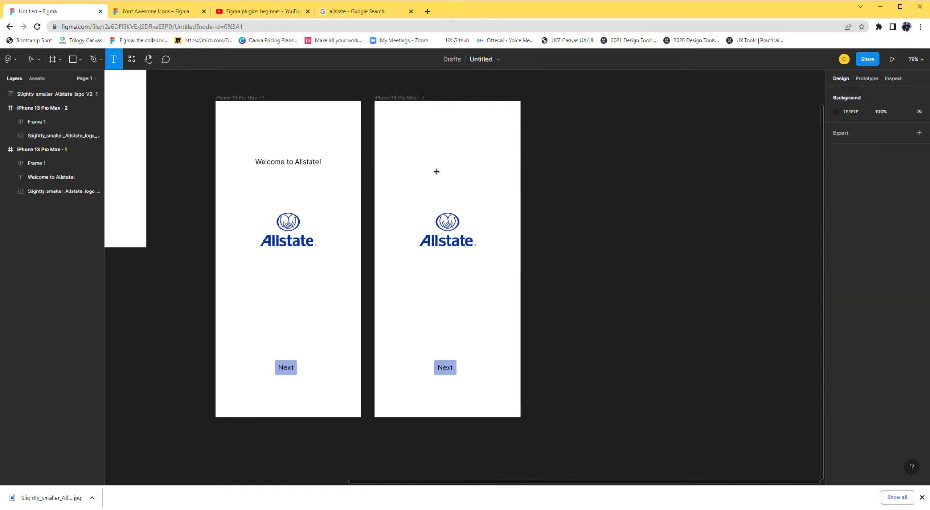
left_click(430, 167)
type("Tahnk you")
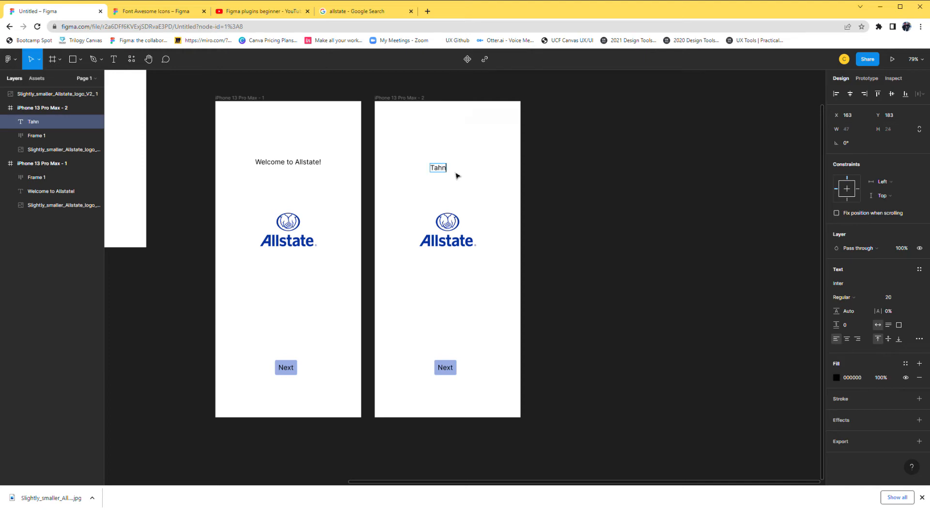
key("BackSpace")
key("BackSpace")
key("BackSpace")
key("BackSpace")
key("BackSpace")
key("BackSpace")
type("hank you for choow")
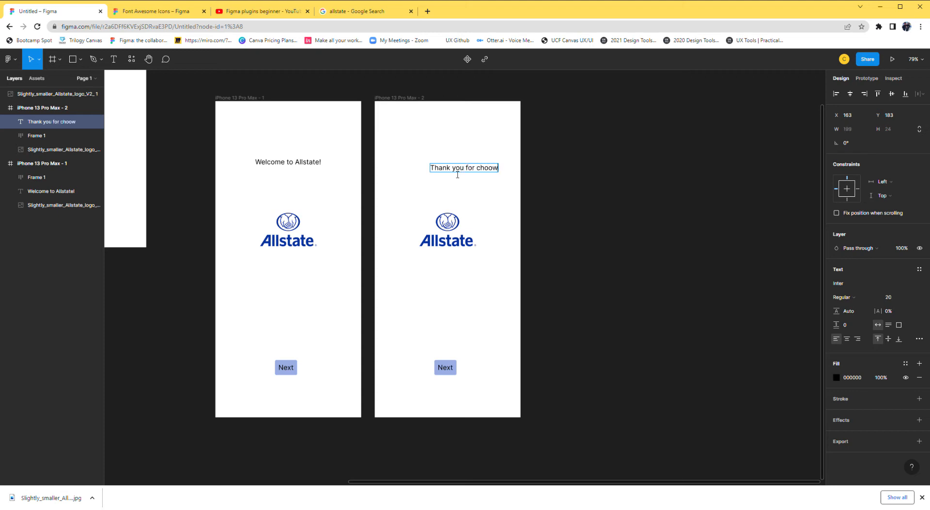
type("ing allstate")
key("Return")
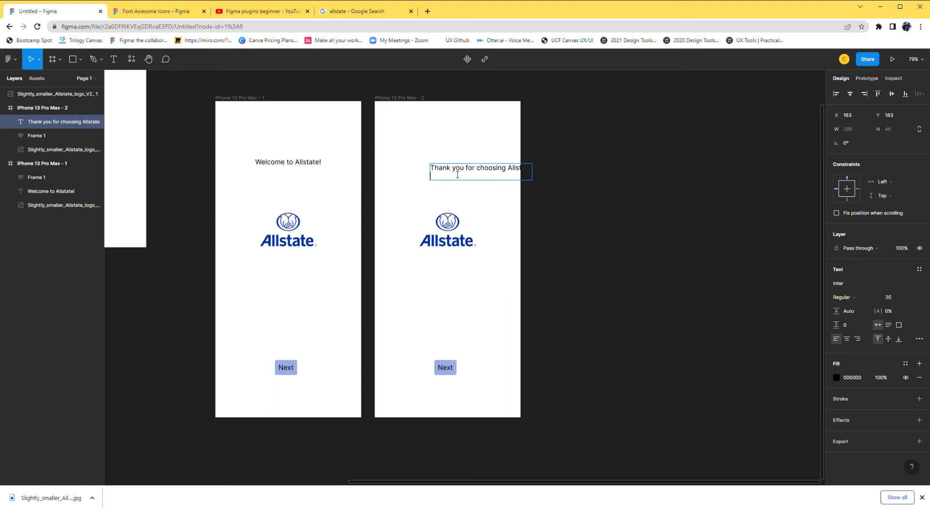
key("BackSpace")
type("f")
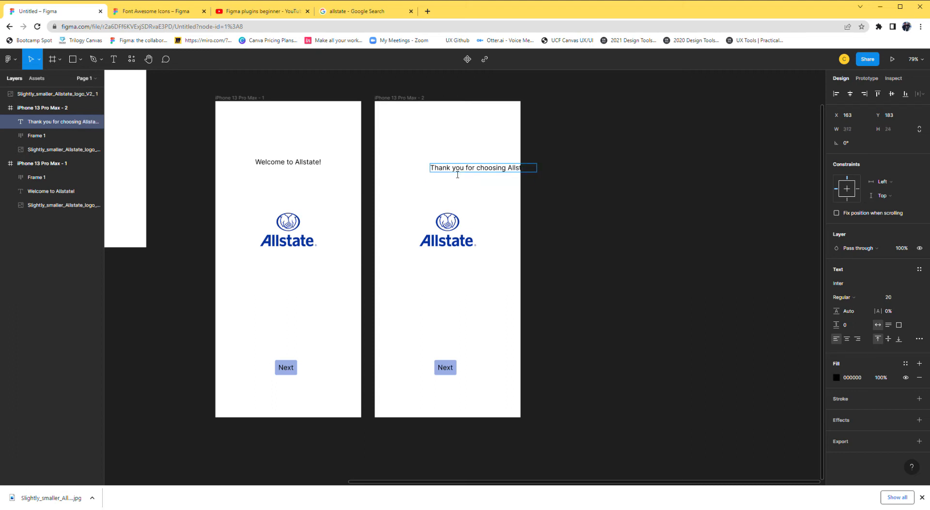
left_click(476, 199)
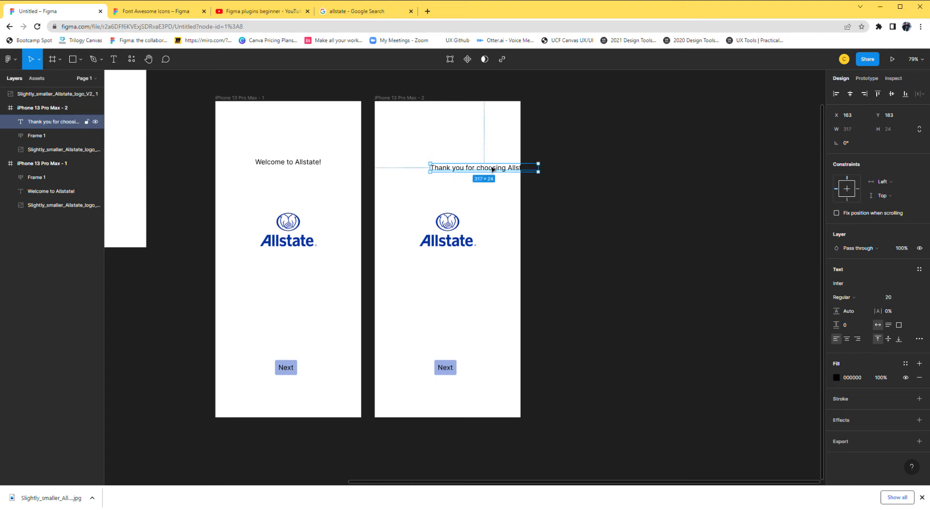
Move the thank-you text fully inside the second frame and correct it to read "Thank you for choosing Allstate.".
left_click_drag(488, 170, 457, 161)
left_click(490, 179)
double_click(508, 163)
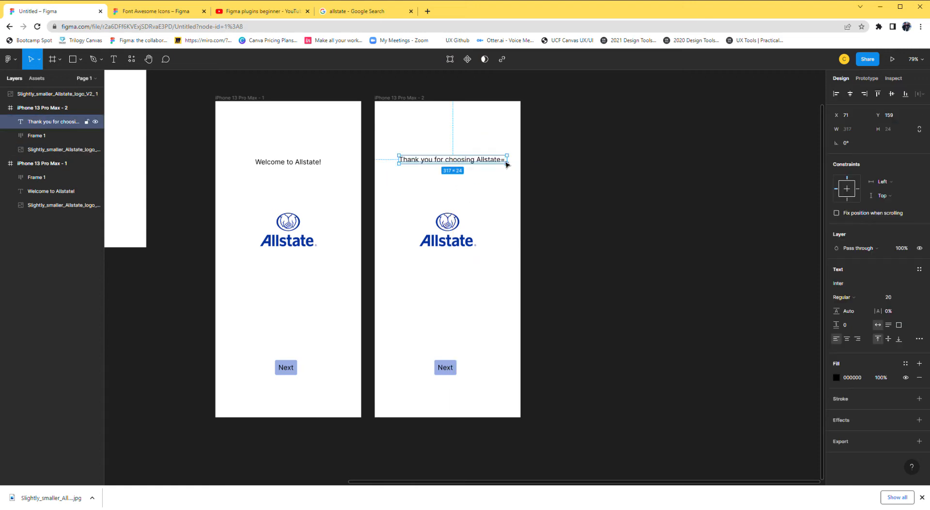
left_click_drag(489, 160, 515, 163)
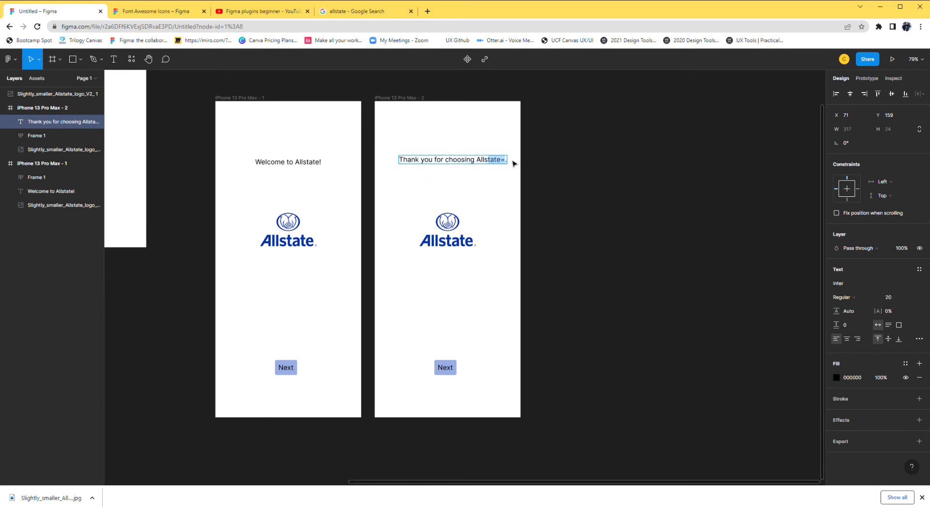
left_click(508, 163)
key("Left")
key("BackSpace")
key("Escape")
Add the text "Are you here for quote?" beneath the thank-you line in the second frame.
key("t")
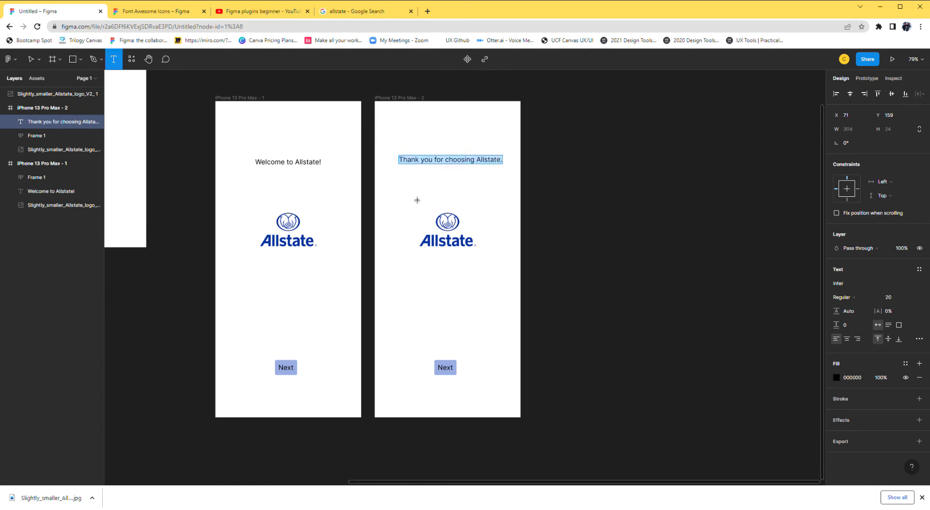
left_click(417, 185)
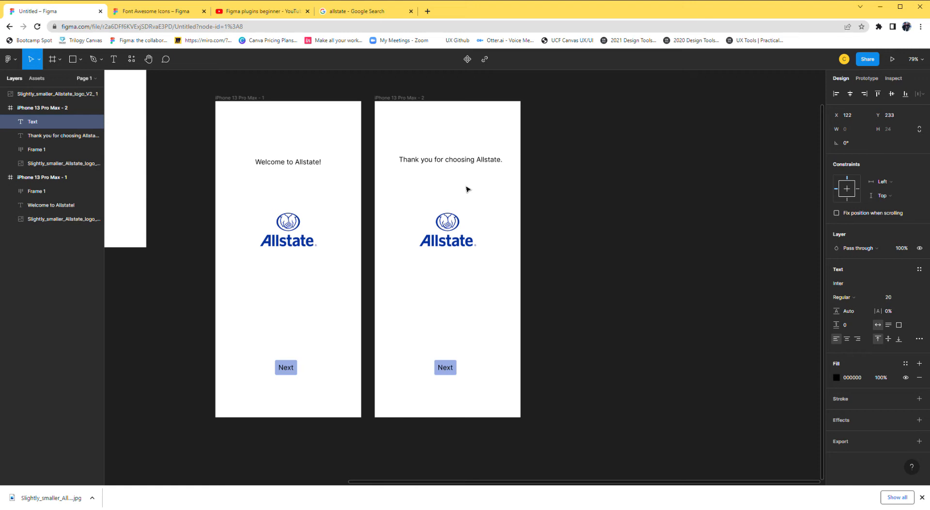
type("ARe")
key("BackSpace")
key("BackSpace")
type("Are you here forr a")
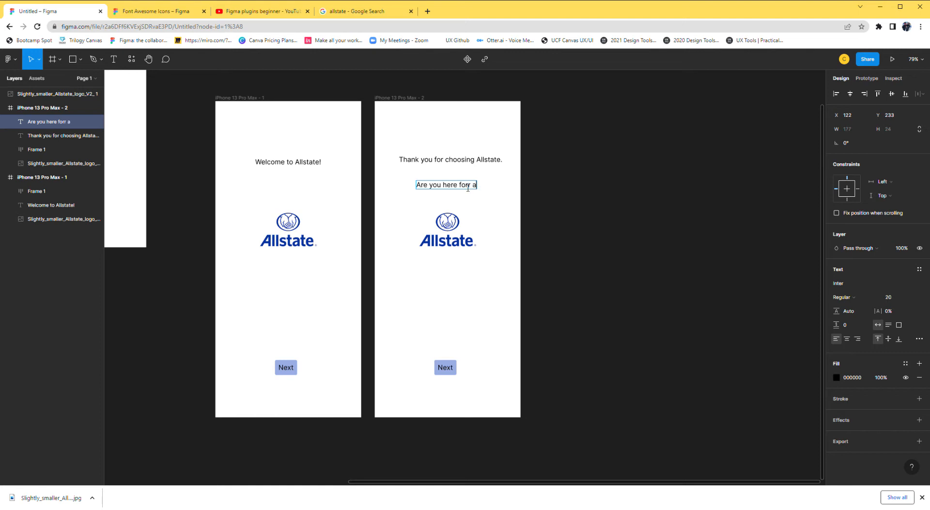
key("BackSpace")
key("BackSpace")
key("BackSpace")
type(" quote?")
Shrink the second frame's logo to about 206 × 100 at the top of the frame and move both text lines lower beneath it.
left_click(453, 233)
left_click_drag(401, 209, 449, 127)
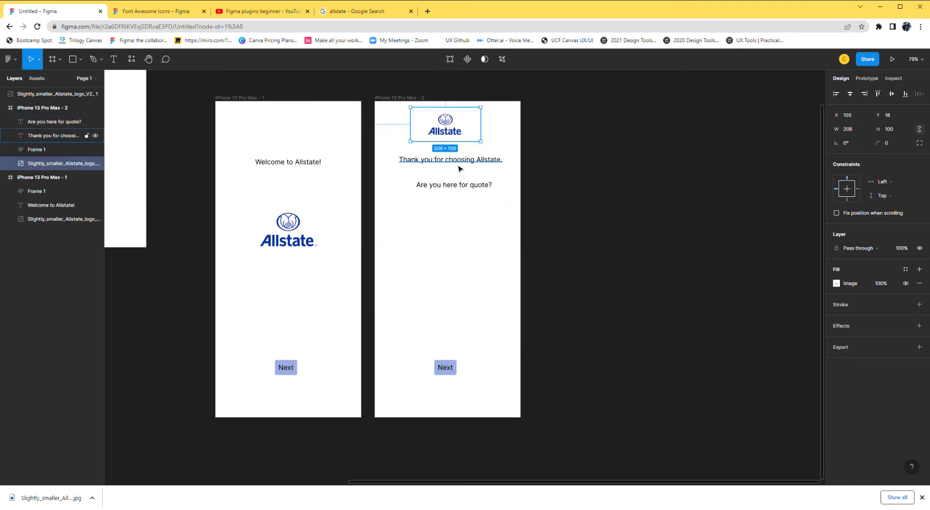
left_click_drag(457, 186, 451, 201)
left_click_drag(457, 162, 454, 202)
left_click(458, 236)
Nudge the second frame's Next button toward the horizontal center and change its label to "Yes".
mouse_move(455, 373)
left_mouse_down()
mouse_move(470, 380)
mouse_move(454, 376)
left_mouse_up()
double_click(453, 376)
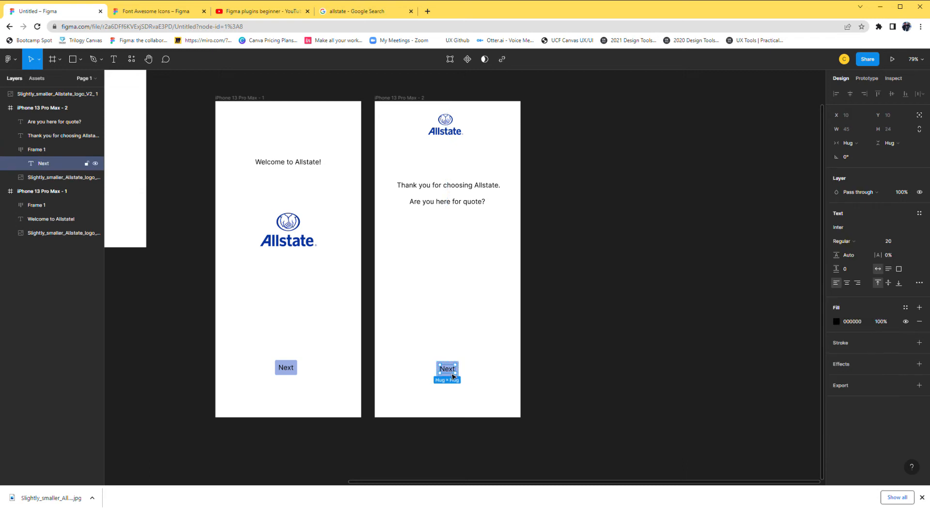
double_click(448, 371)
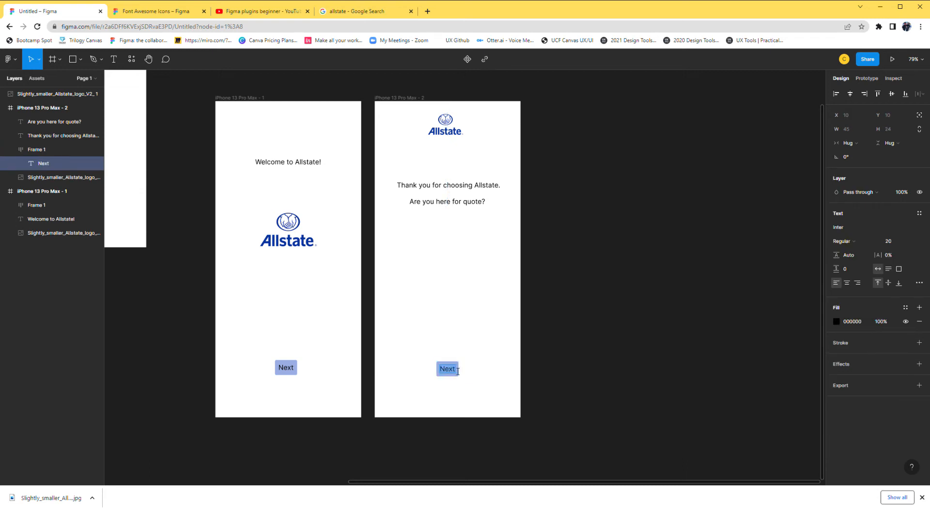
type("Yes")
key("Escape")
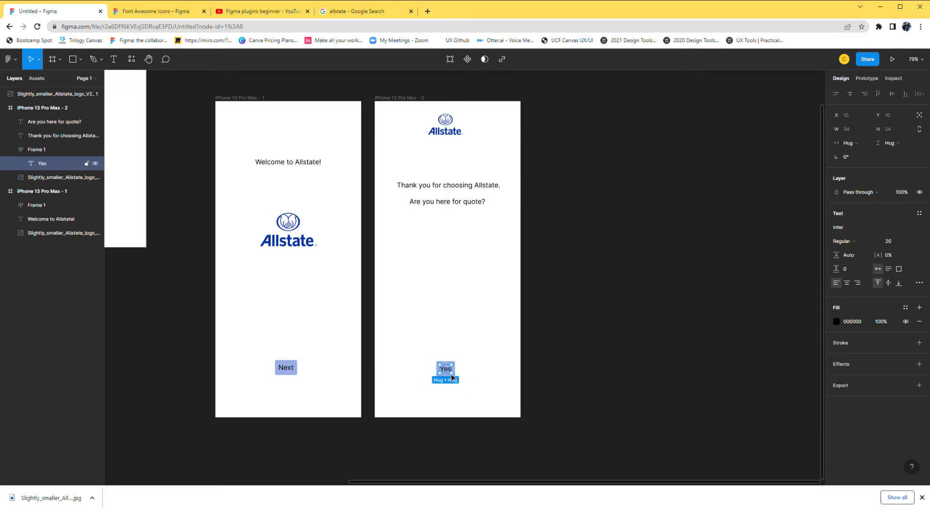
left_click_drag(452, 377, 463, 271)
left_click(499, 357)
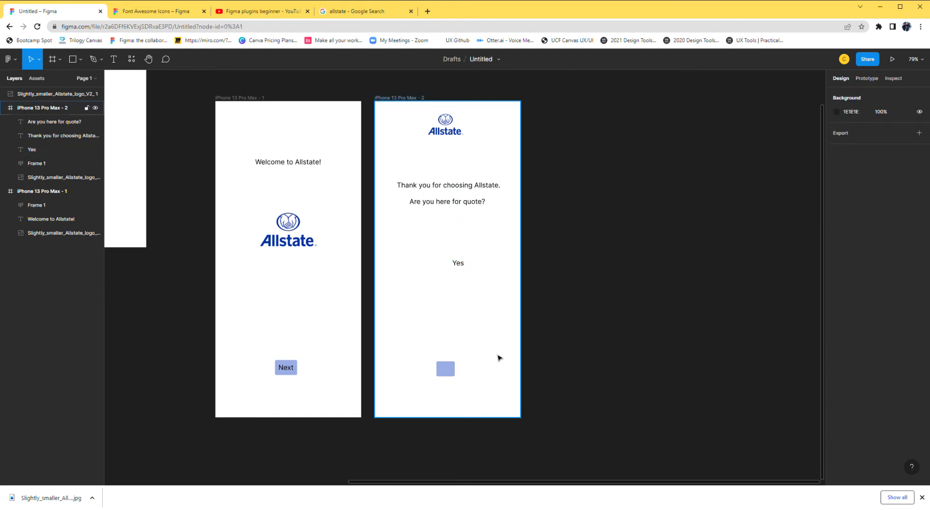
key("ctrl+z")
key("ctrl+z")
Move the whole Yes button up beneath the quote question, right of the frame's center.
left_click(481, 380)
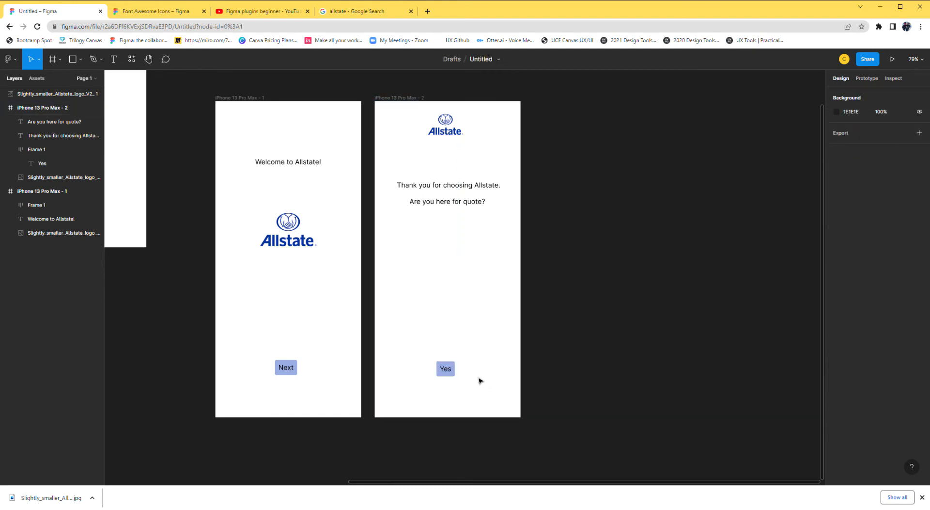
left_click_drag(450, 373, 481, 243)
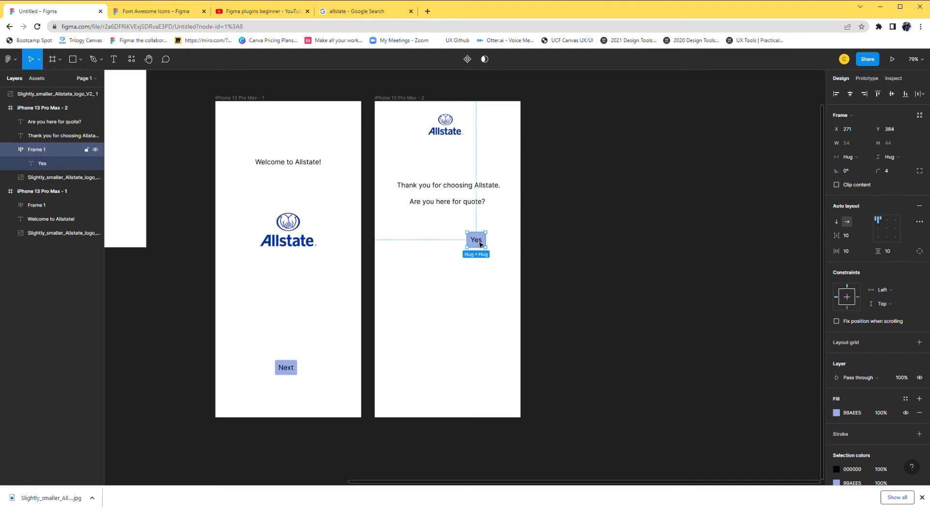
left_click(438, 307)
Duplicate the Yes button and place the copy level with the original, to its left.
scroll(438, 300, "up", 3)
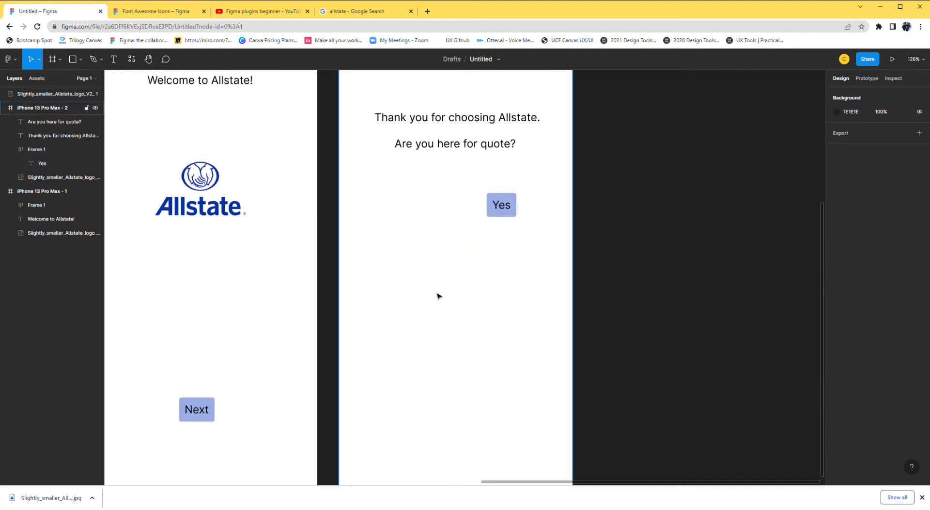
scroll(465, 245, "up", 1)
left_click(495, 224)
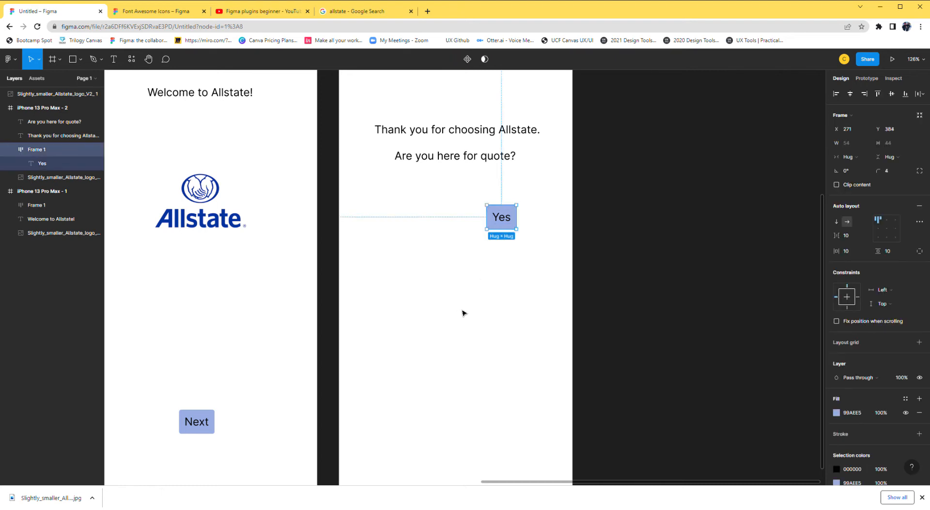
key("ctrl+v")
left_click(438, 305)
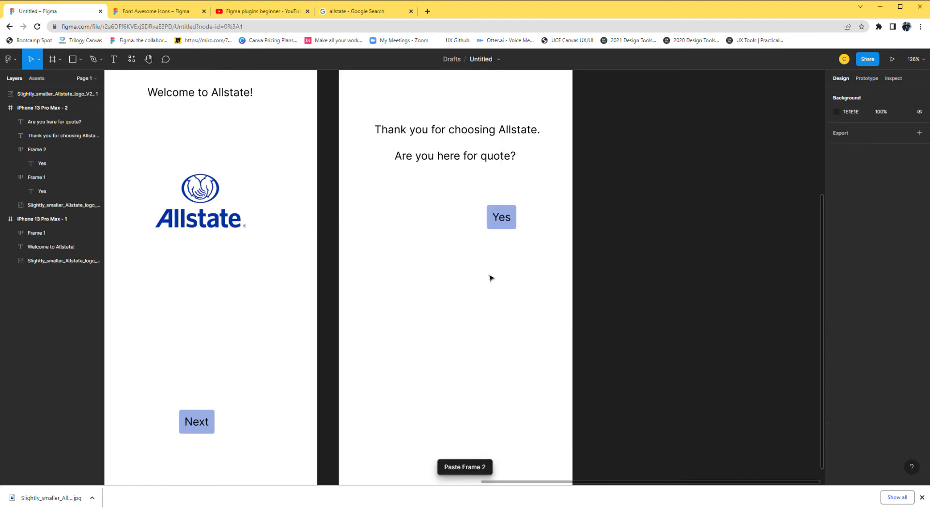
left_click(501, 221)
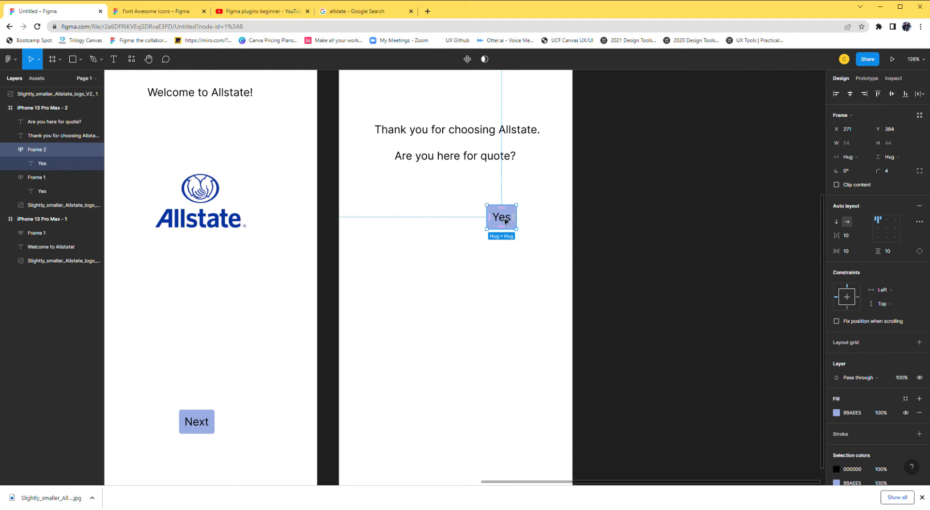
left_click_drag(502, 221, 440, 221)
Change the label of the duplicated button beneath the quote question, left of the Yes button, to "No".
double_click(440, 221)
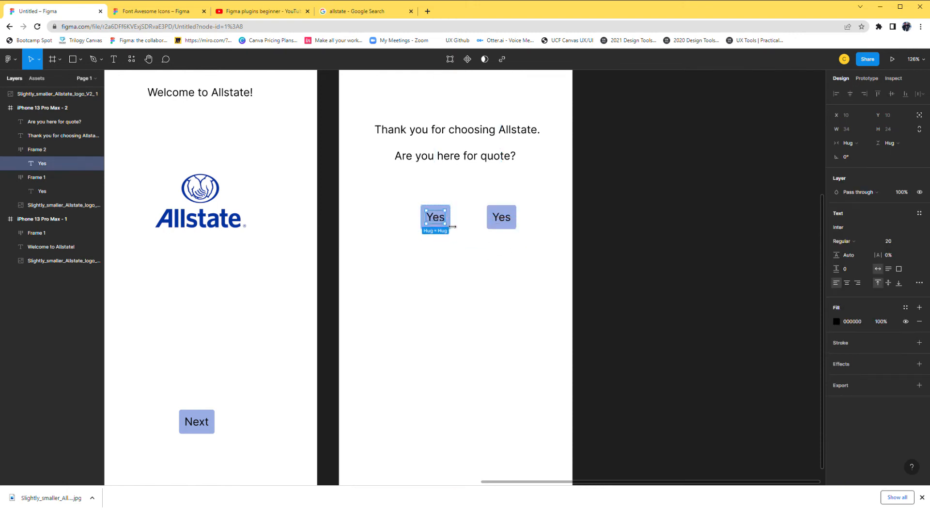
double_click(441, 222)
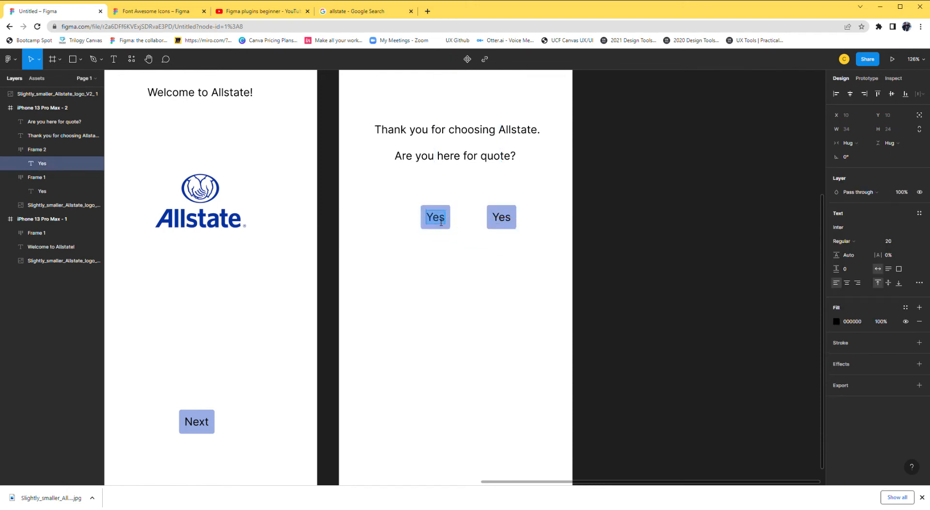
type("No")
key("Escape")
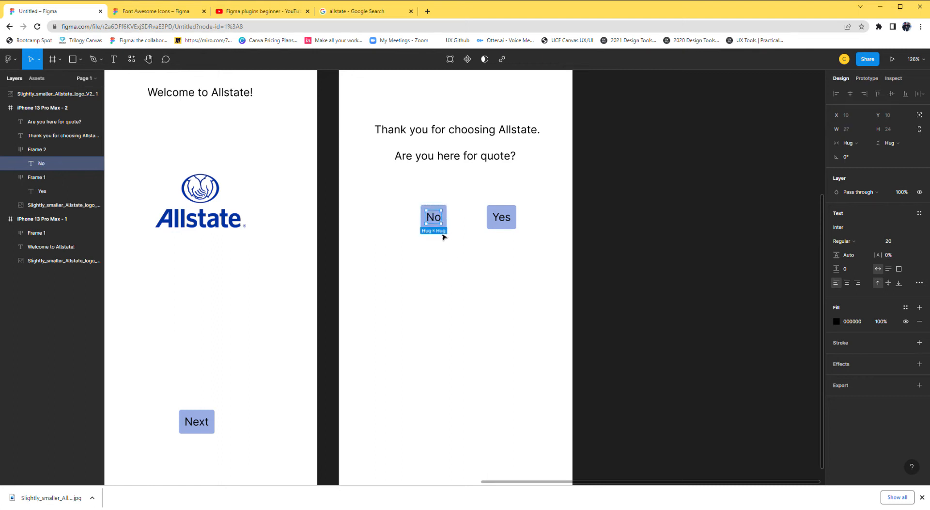
key("Escape")
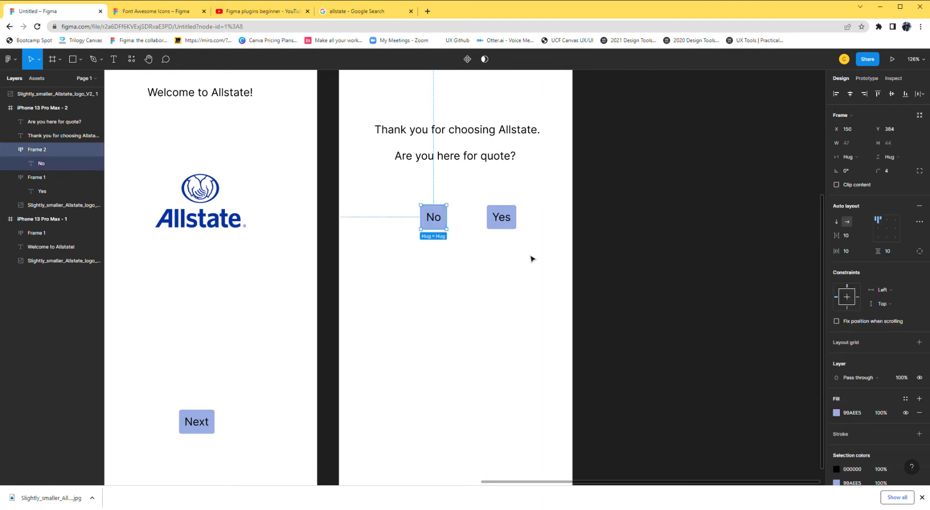
Replace the No button's blue fill with white (FFFFFF) and add a black stroke around it.
left_click(920, 413)
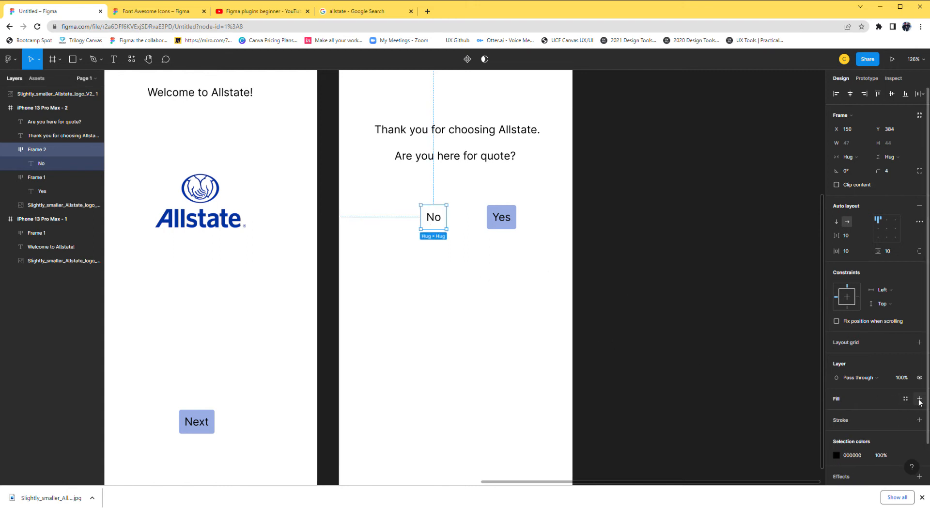
left_click(450, 269)
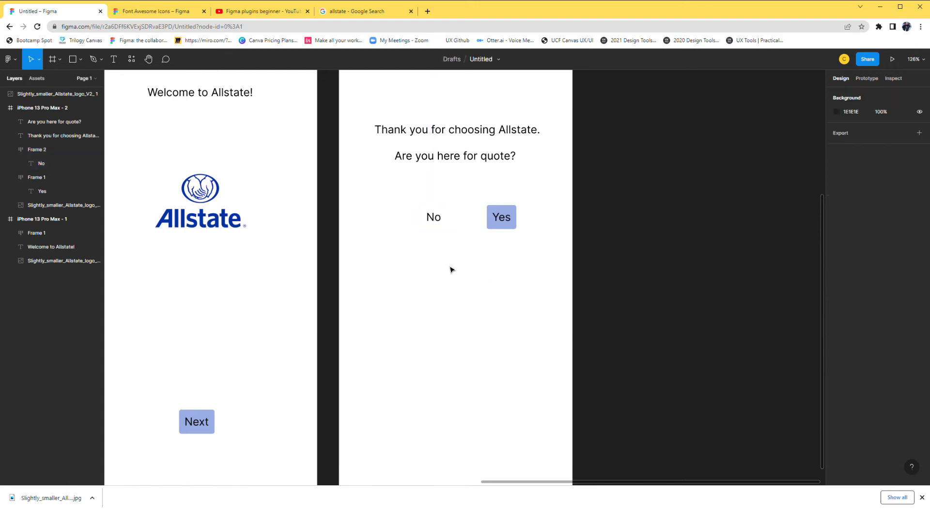
left_click(438, 226)
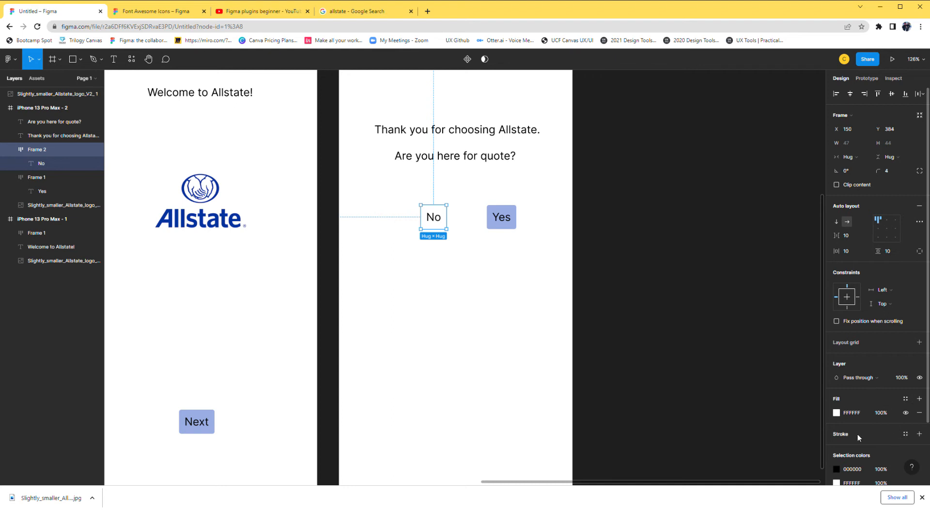
left_click(919, 434)
left_click(524, 392)
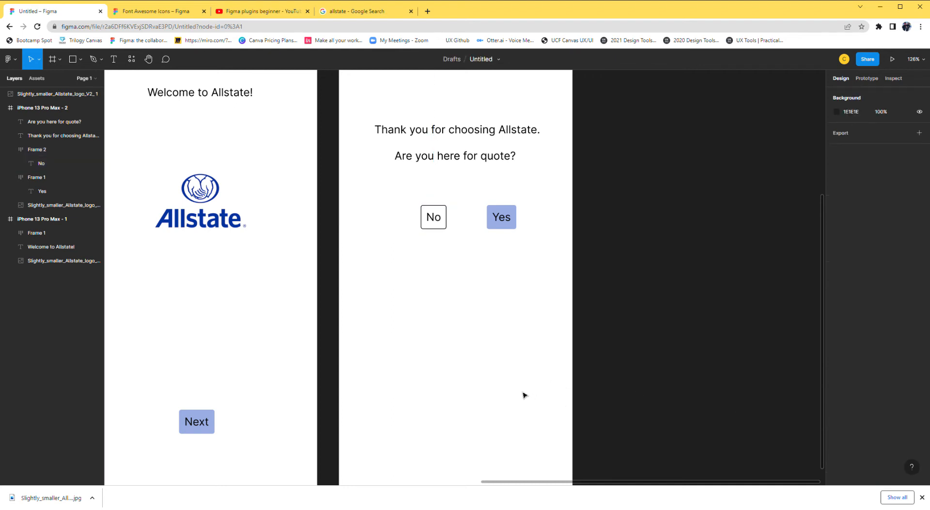
Move the No and Yes buttons together slightly left and up to center them beneath the quote question.
left_click_drag(400, 198, 489, 219)
left_click(503, 320)
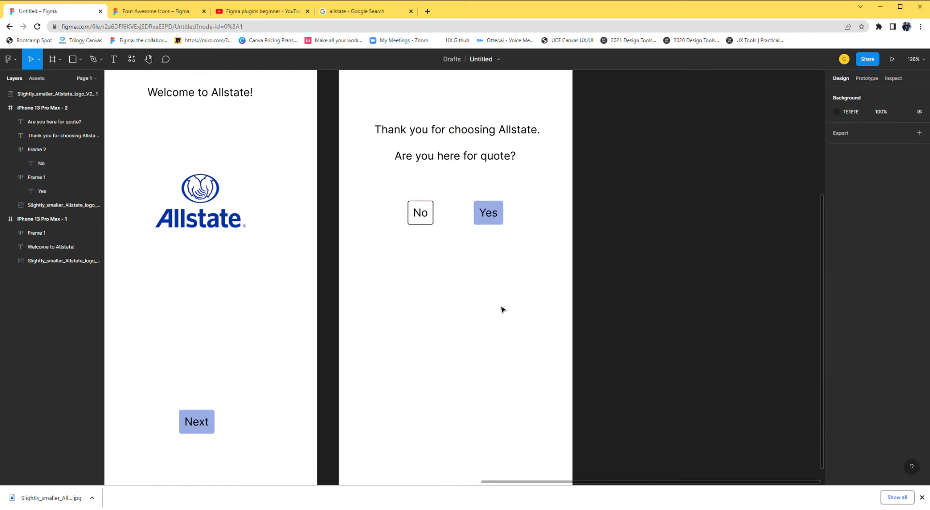
Duplicate the second phone frame with all its contents and place the copy beside it as a third screen.
scroll(504, 313, "down", 3)
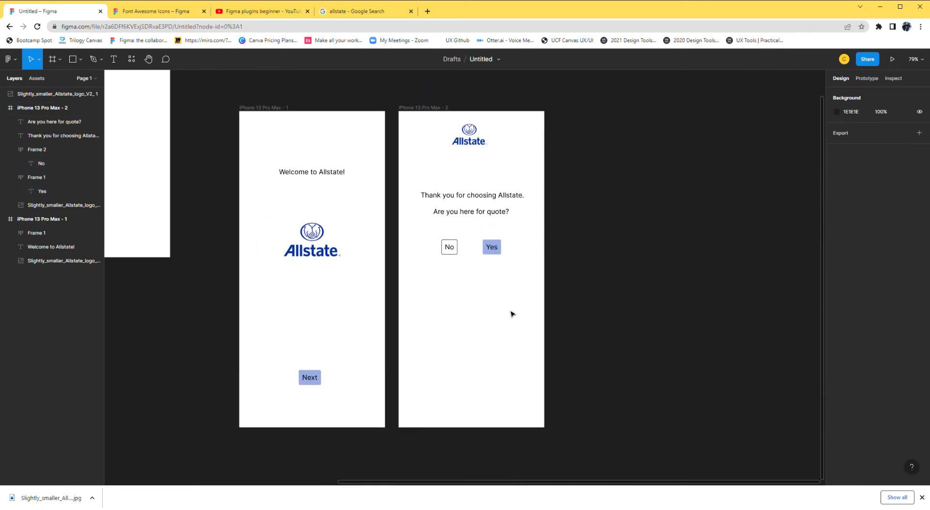
left_click(430, 114)
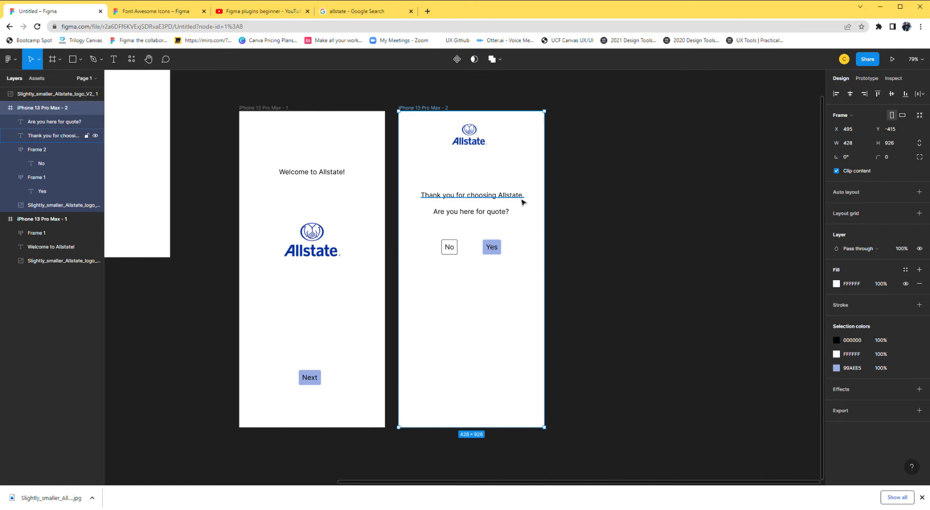
key("ctrl+v")
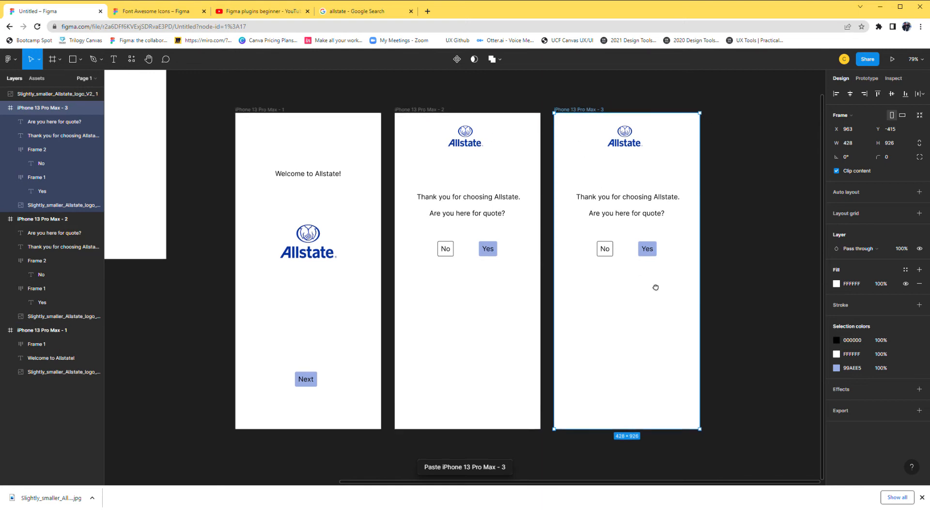
Change the third frame's thank-you line to "Awesome!" and move it to the horizontal center of the frame.
left_click_drag(656, 287, 542, 276)
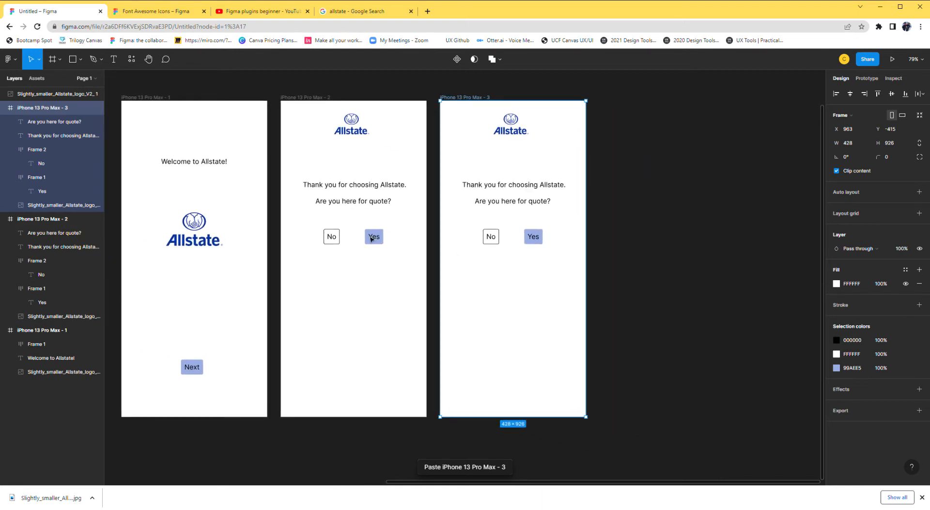
left_click(521, 189)
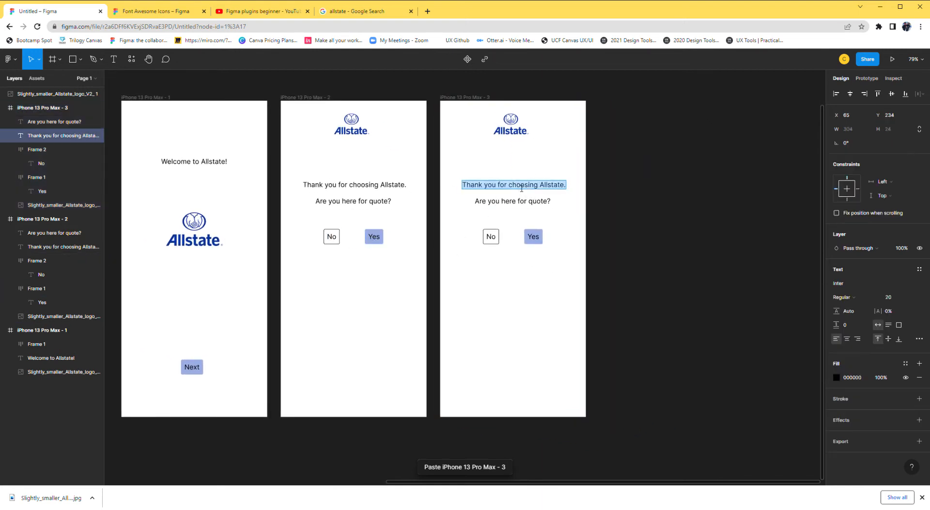
type("Awesoem")
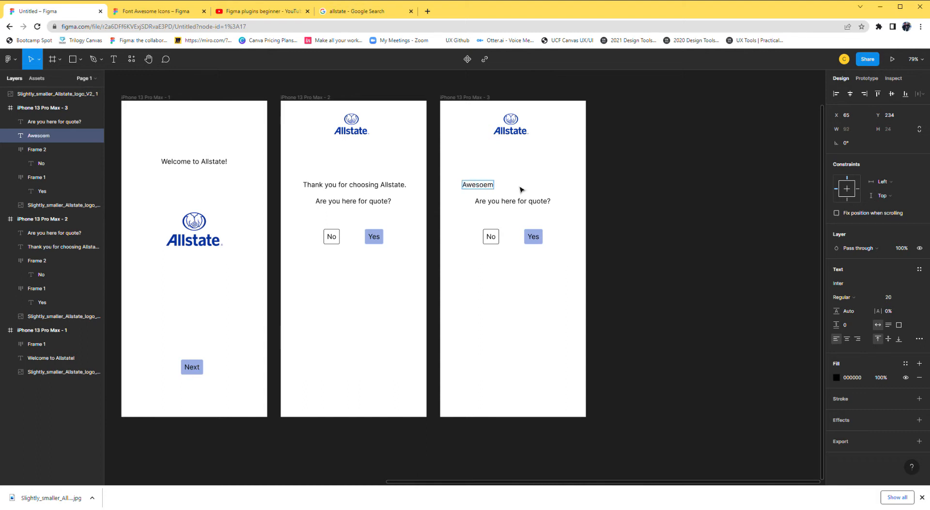
key("BackSpace")
type("me!")
key("BackSpace")
key("Escape")
left_click_drag(485, 186, 513, 187)
Change the third frame's quote question to "What type?" and center it beneath "Awesome!" at about X 149, Y 286.
left_click(523, 205)
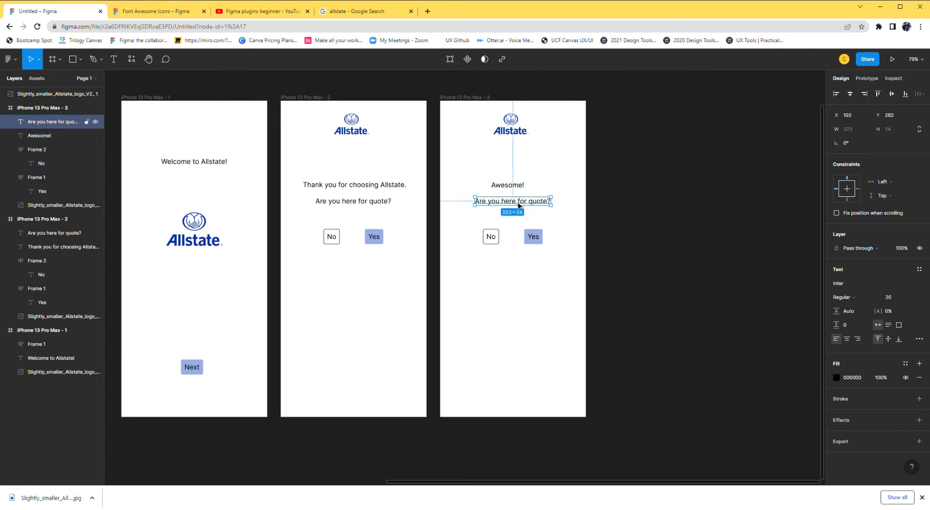
double_click(518, 204)
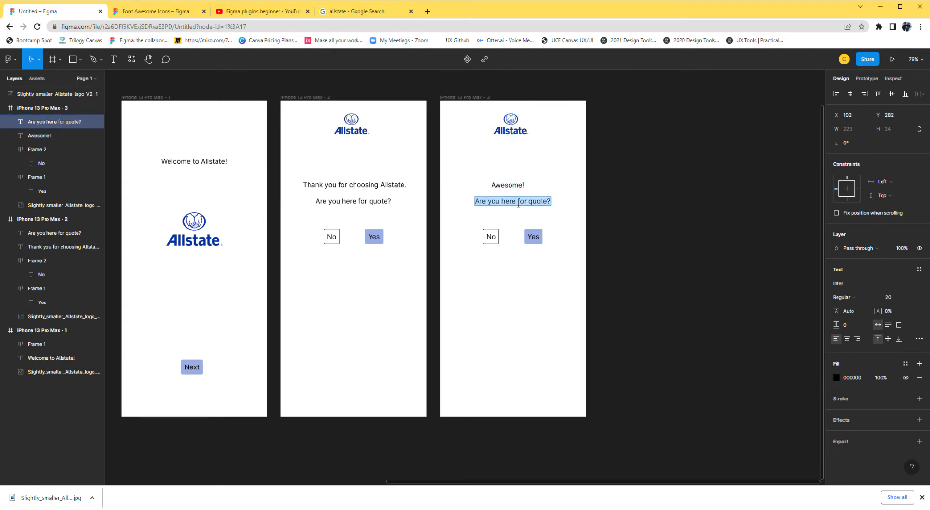
type("Wjhat")
key("BackSpace")
key("BackSpace")
key("BackSpace")
key("BackSpace")
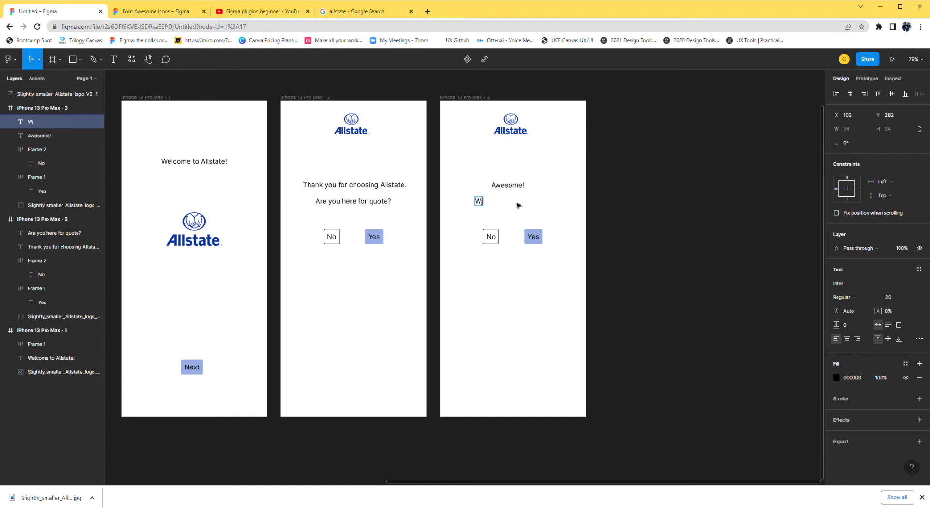
type("hat type")
key("Escape")
left_click_drag(498, 204, 514, 206)
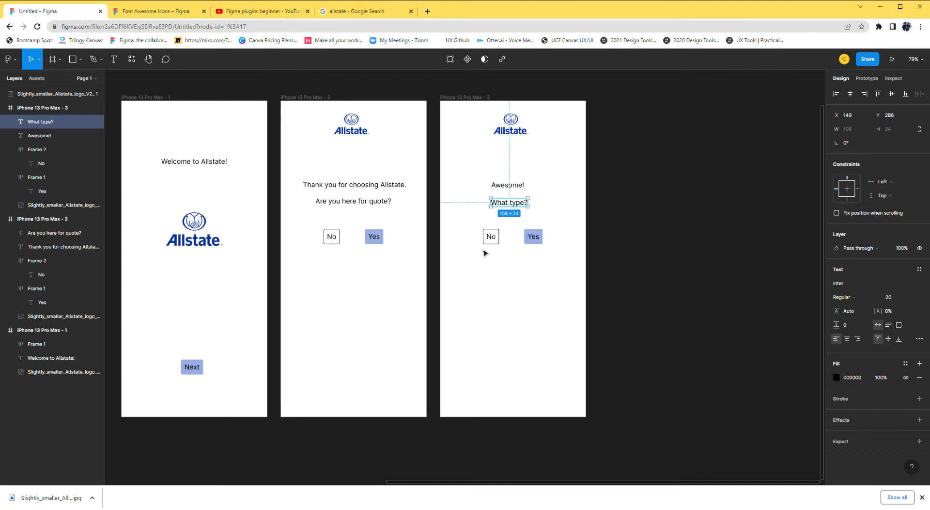
left_click(529, 260)
left_click_drag(474, 229, 548, 257)
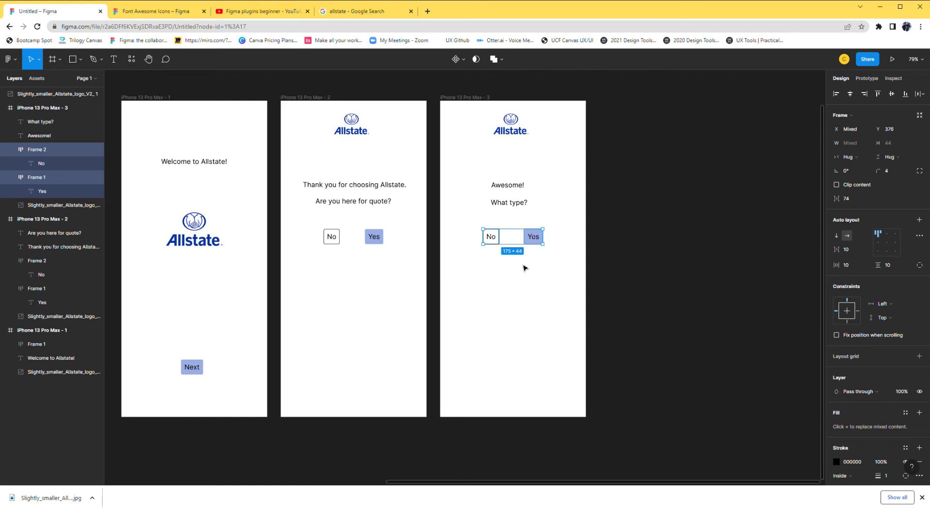
left_click(526, 266)
left_click(489, 236)
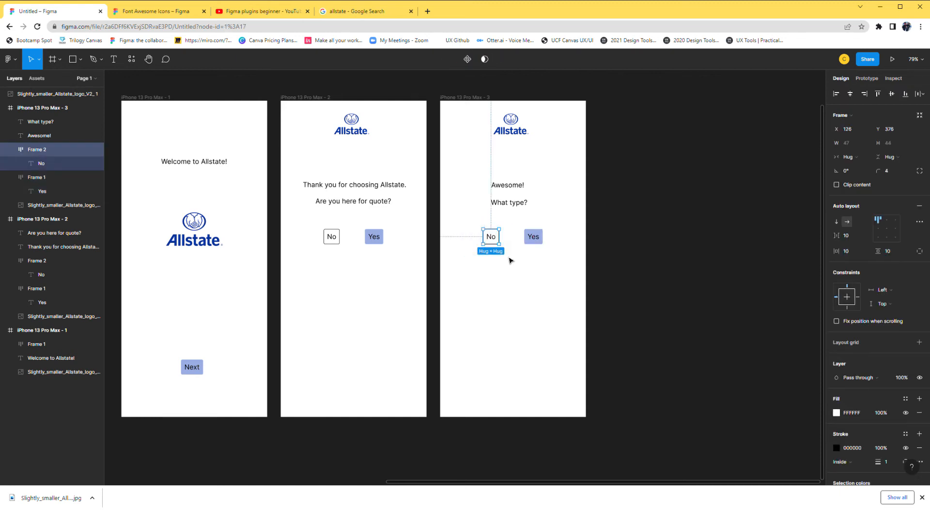
left_click(510, 261)
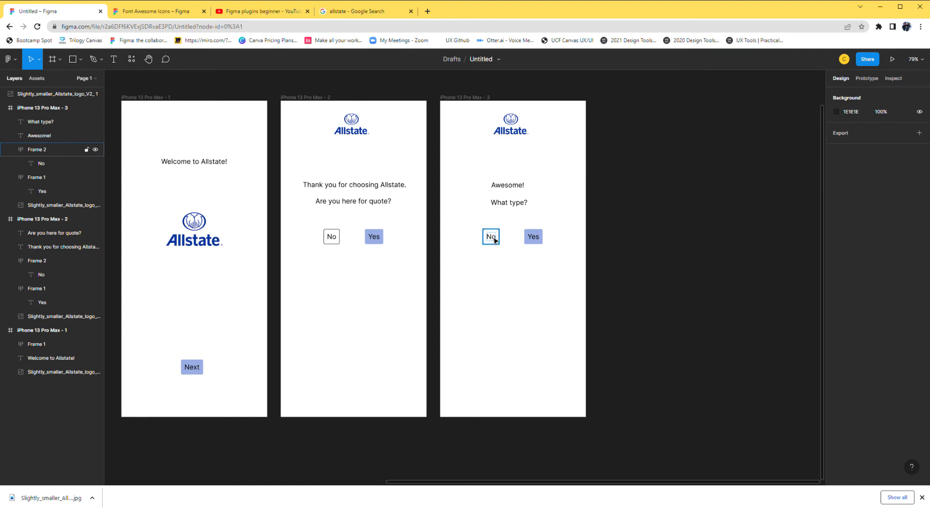
Relabel the third frame's answer buttons, changing "No" to "Car" and "Yes" to "Home".
double_click(494, 240)
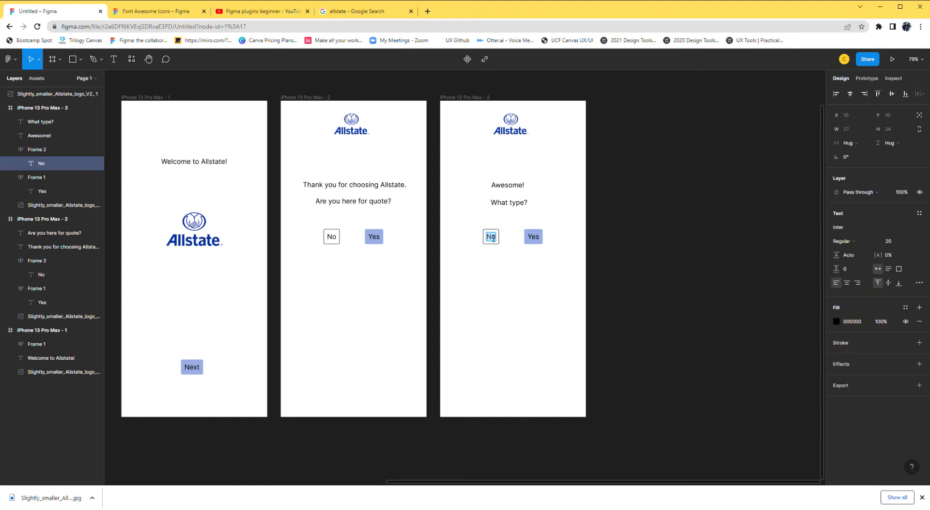
type("Car")
double_click(538, 239)
type("Home")
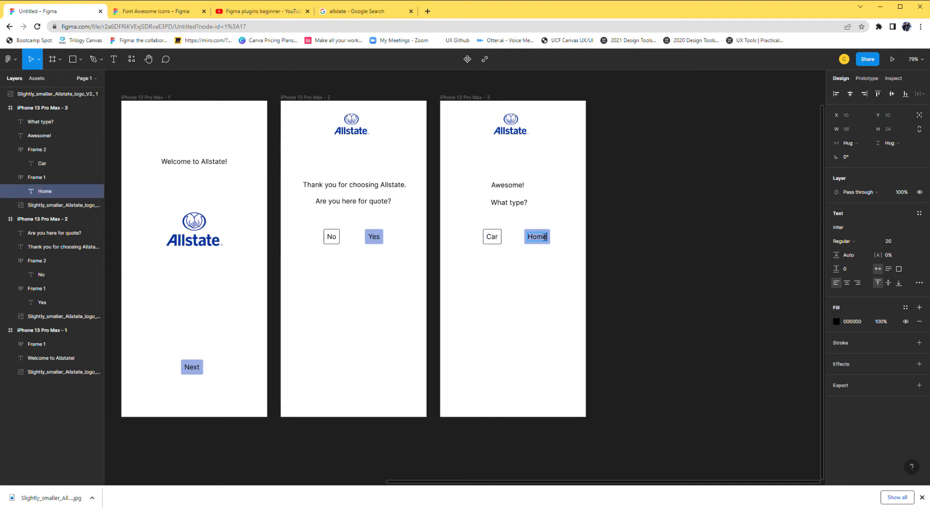
Set the Car button's fill to the Home button's blue (99AEE5) by sampling the color from that button.
left_click(499, 240)
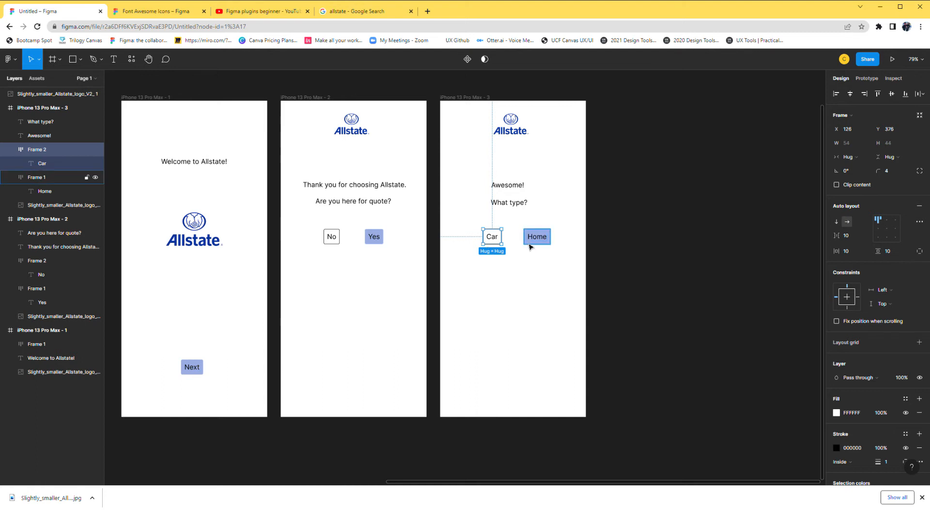
scroll(526, 242, "up", 5, "ctrl")
left_click(837, 412)
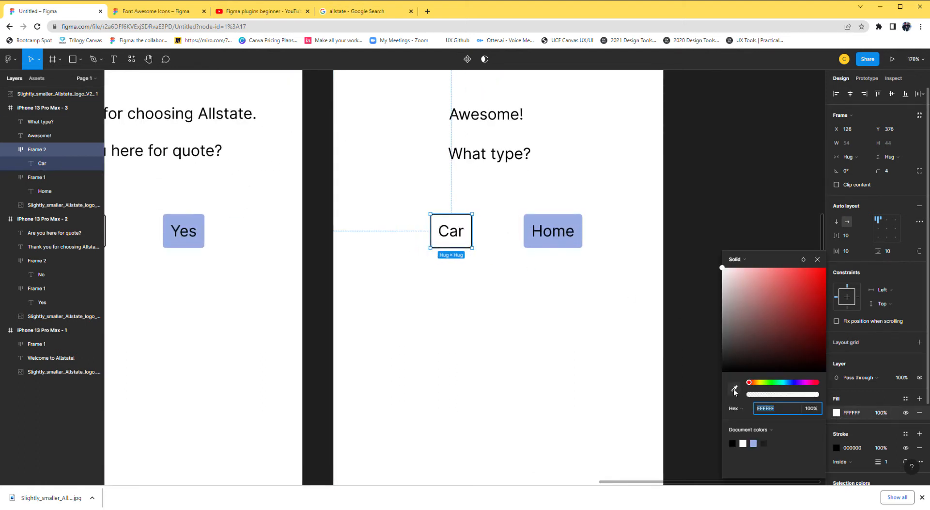
left_click(735, 389)
left_click(571, 245)
left_click(476, 301)
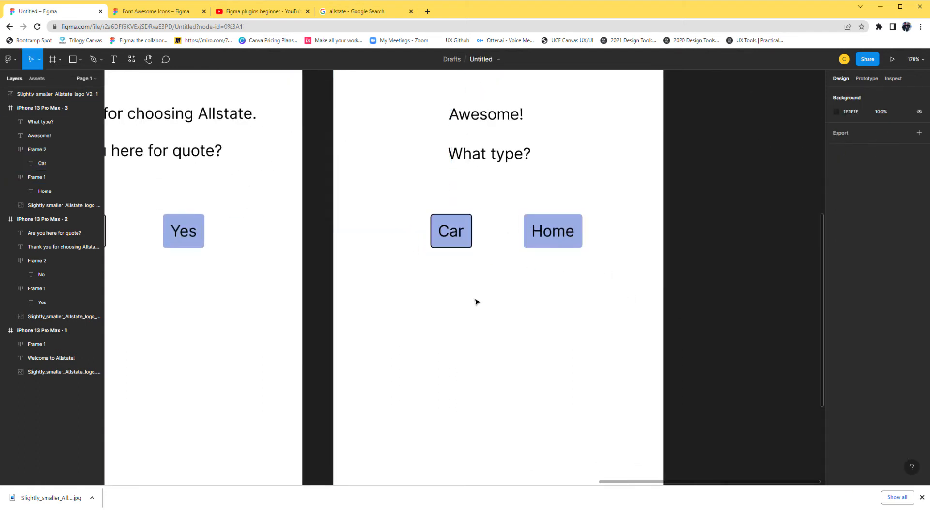
Add a black stroke to the Home button to match the Car button's outline.
left_click(562, 239)
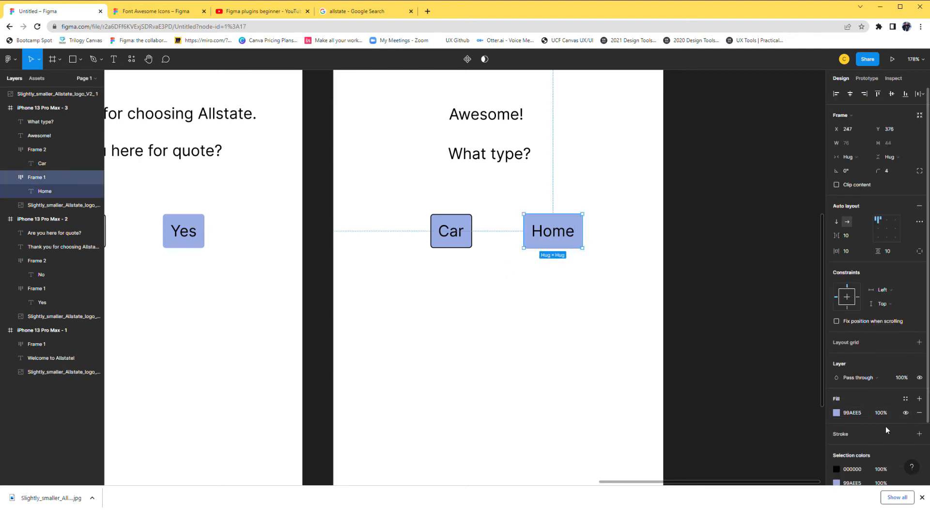
scroll(898, 431, "down", 3)
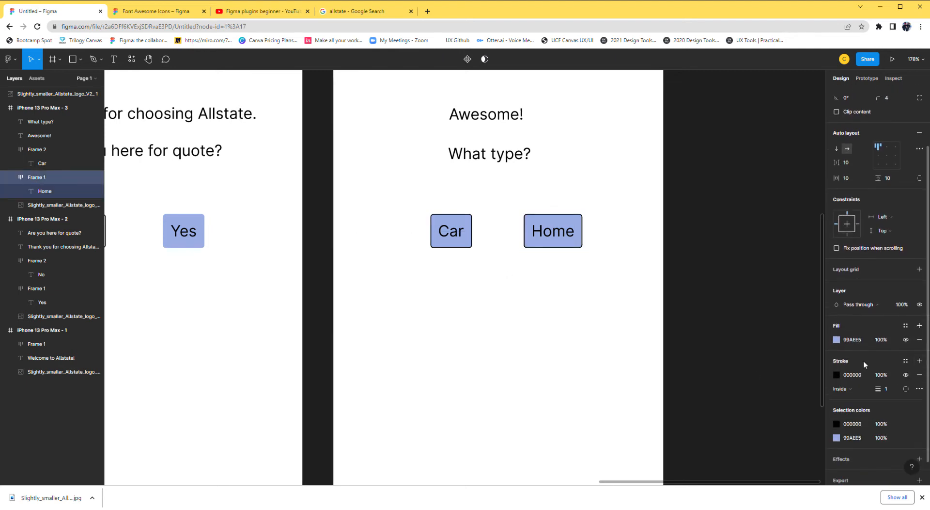
left_click(520, 341)
Add the text "Skip" near the second frame's lower right corner, at about X 304, Y 822.
scroll(516, 333, "down", 5)
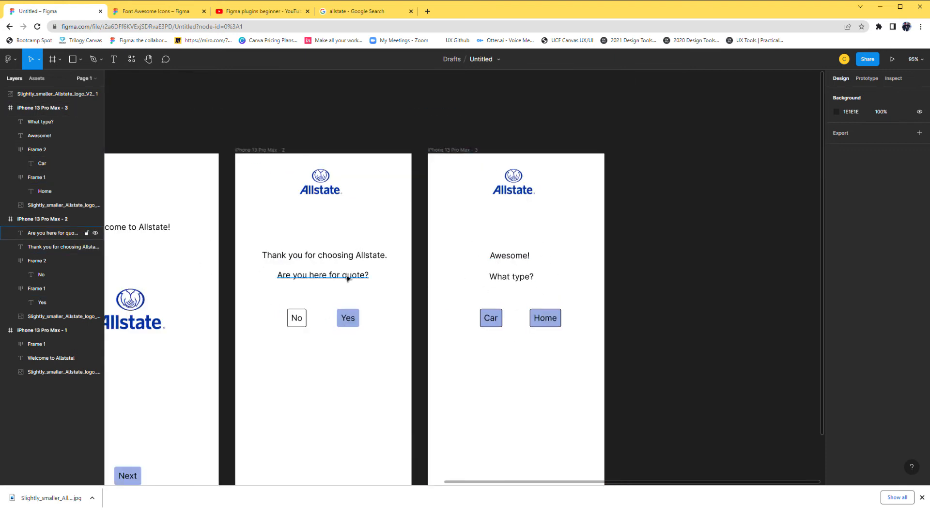
scroll(347, 277, "down", 3)
scroll(347, 277, "left", 2)
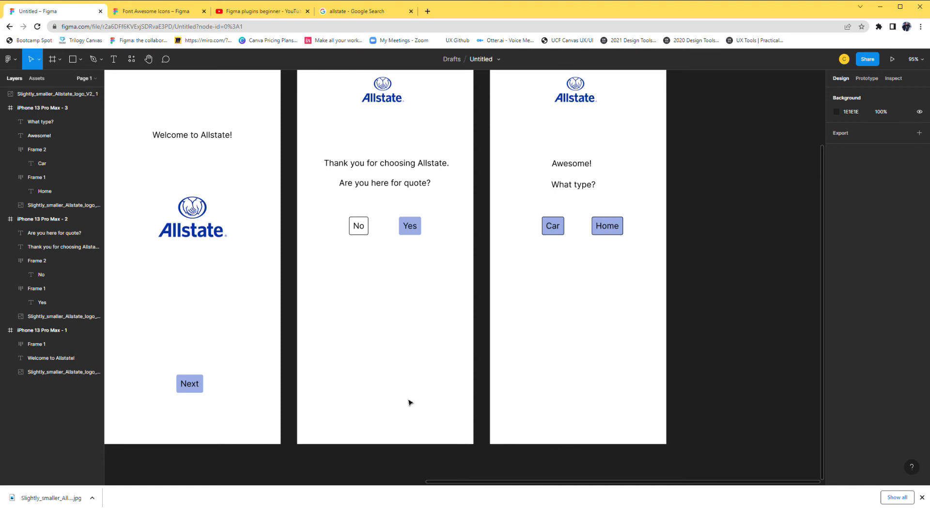
key("t")
left_click(424, 404)
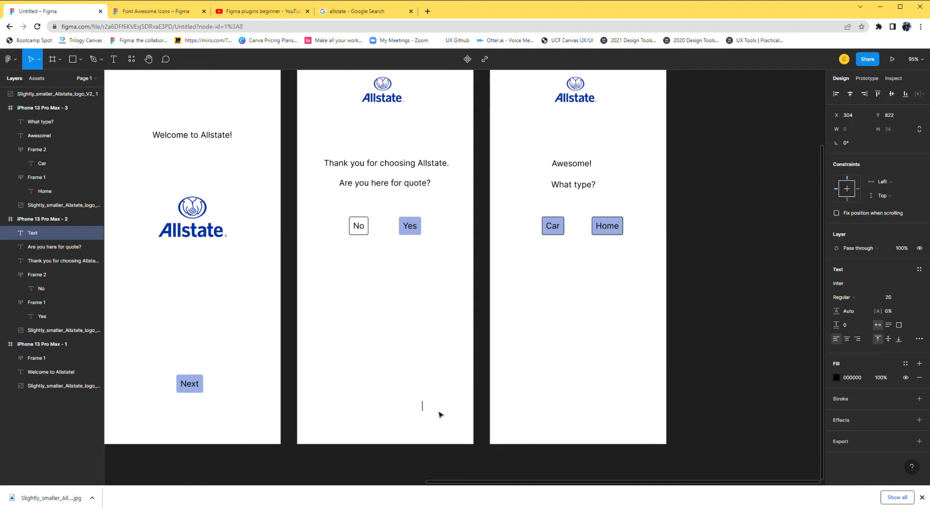
type("Skip")
key("Escape")
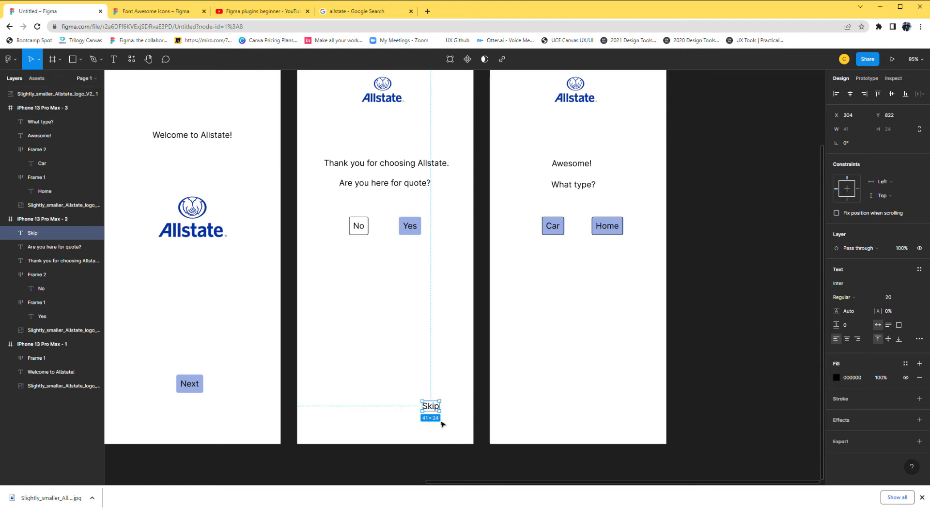
Wrap the second frame's Skip text in an auto layout frame.
left_click(570, 413)
left_click(429, 410)
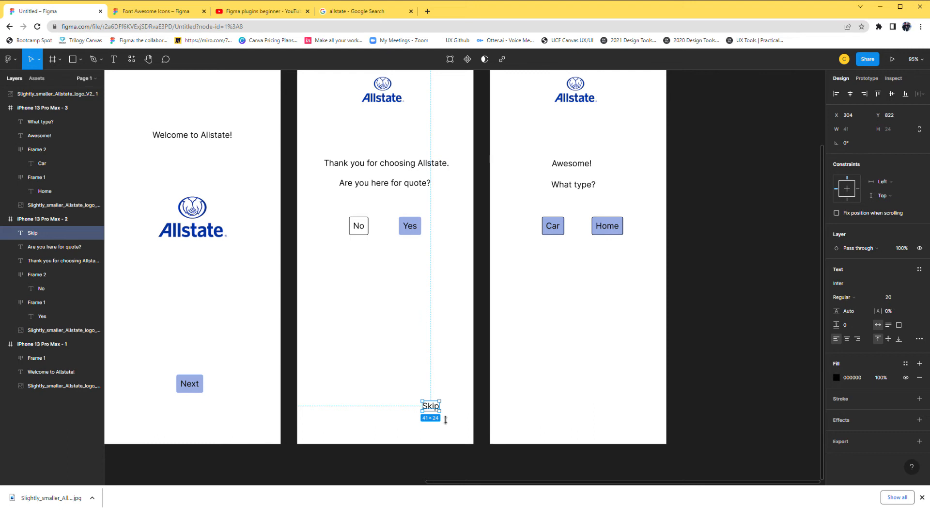
key("shift+a")
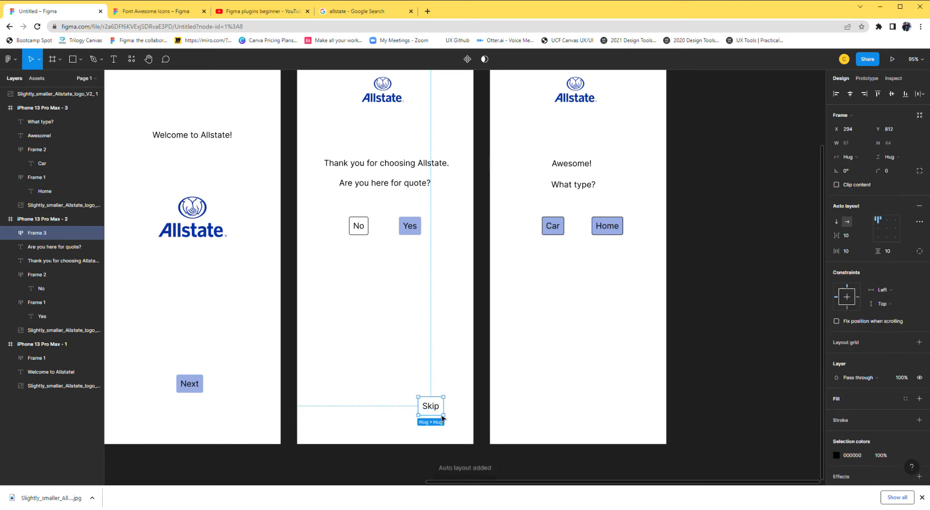
Add a pale blue fill (E4E9F6) to the second frame's Skip button.
left_click(920, 398)
left_click(906, 399)
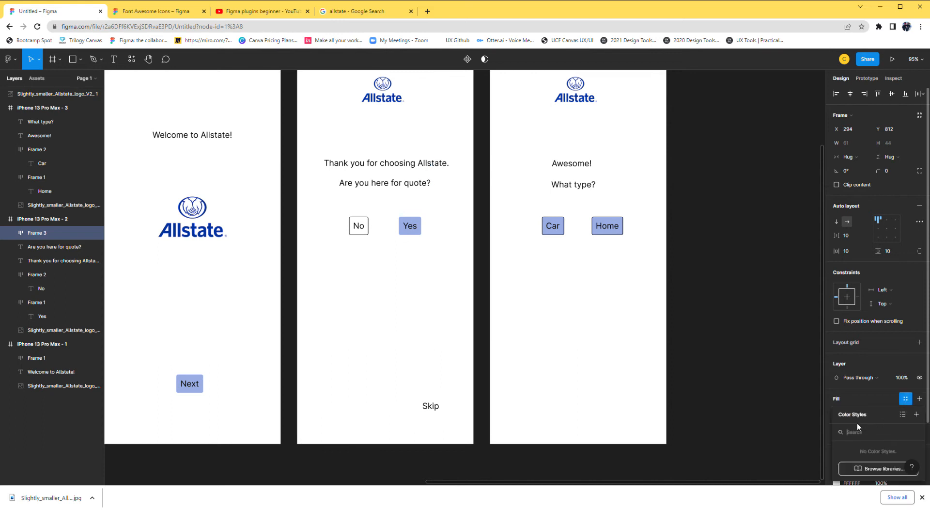
left_click(893, 403)
left_click(837, 414)
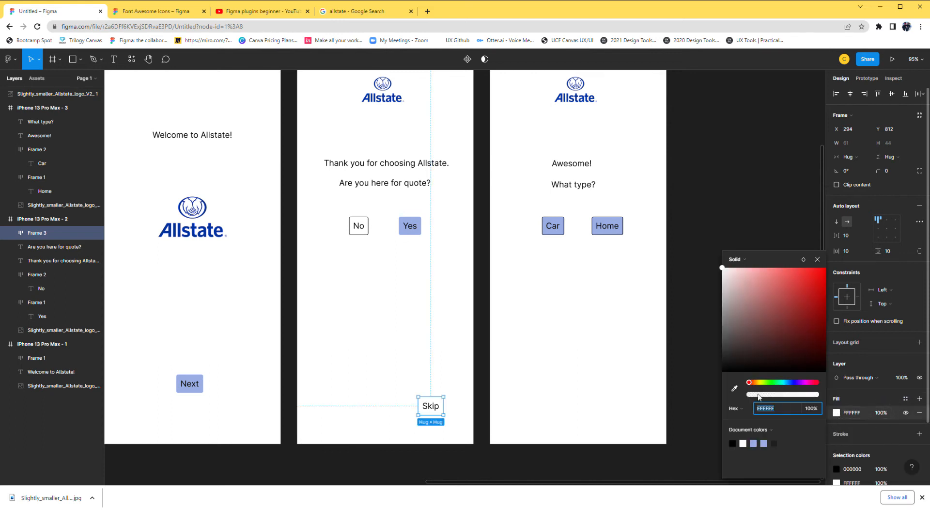
left_click(748, 276)
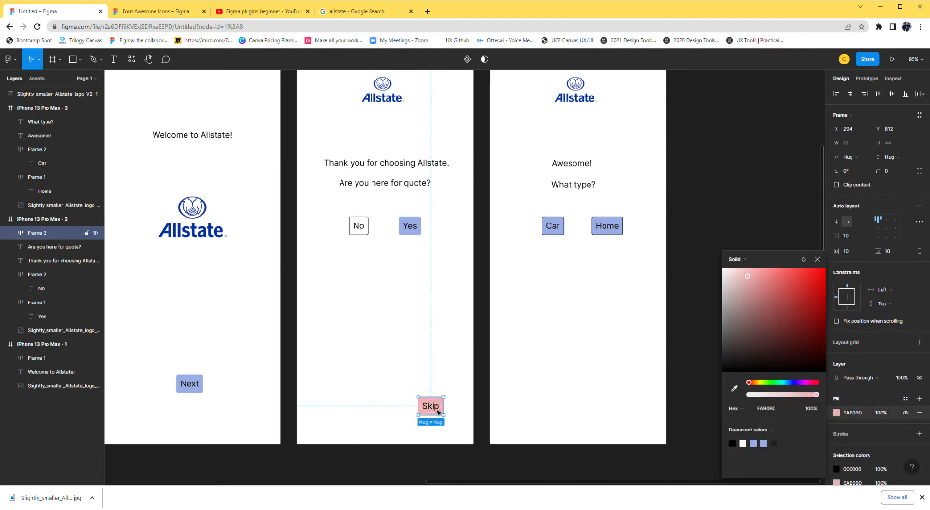
left_click(792, 382)
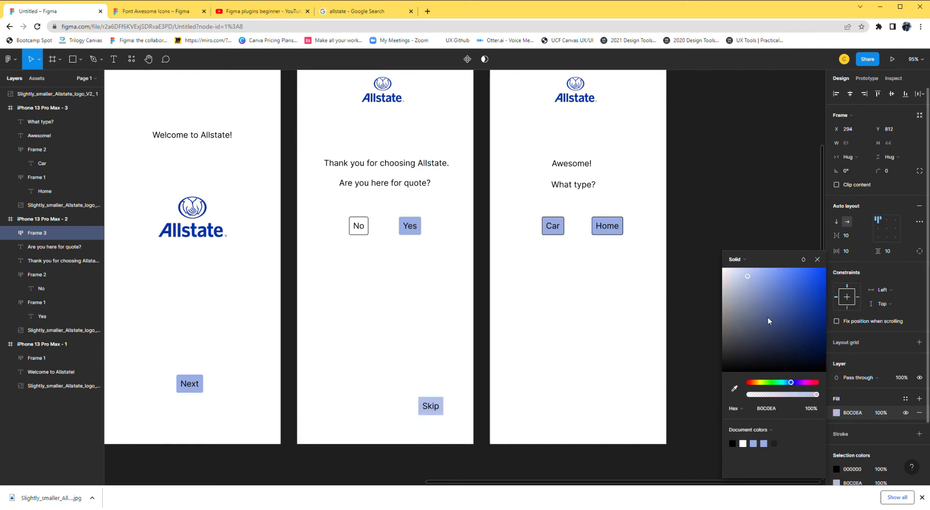
left_click_drag(749, 277, 731, 271)
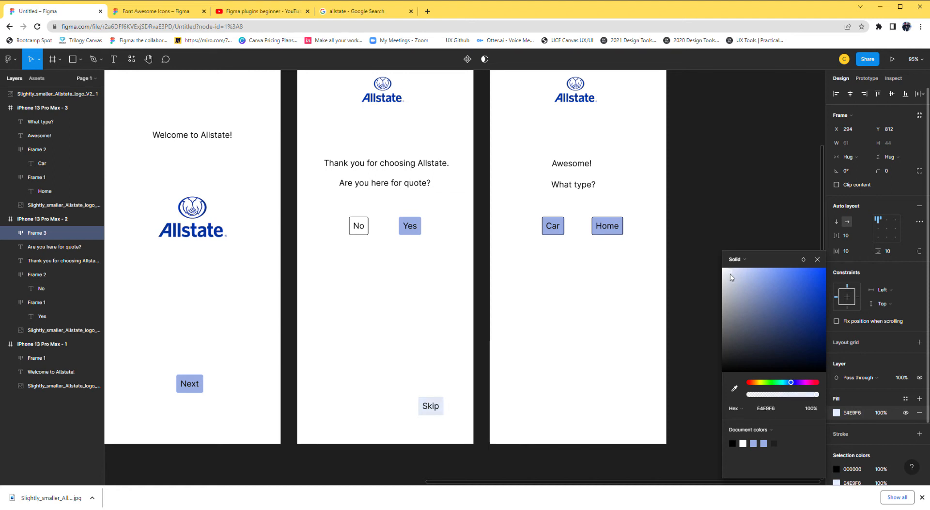
left_click(525, 416)
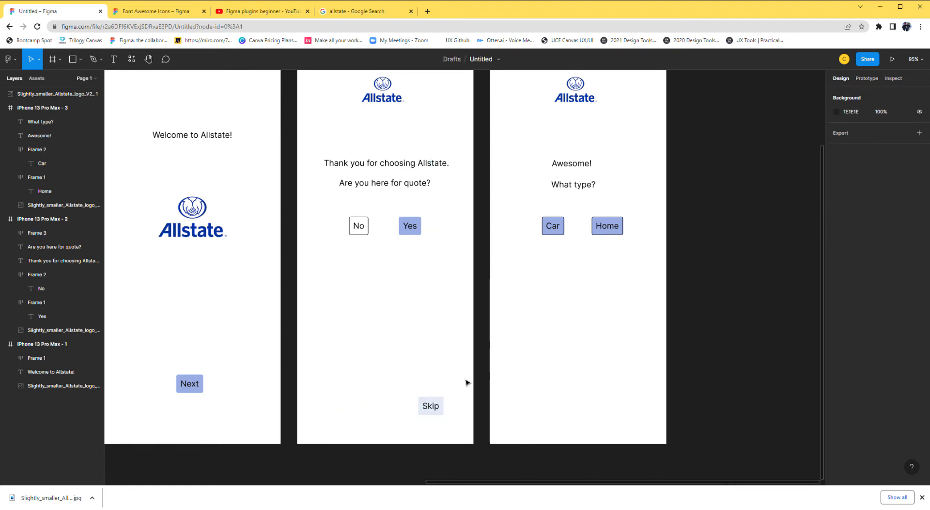
Copy the second frame's Skip button into the third frame at X 294, Y 812.
left_click(441, 405)
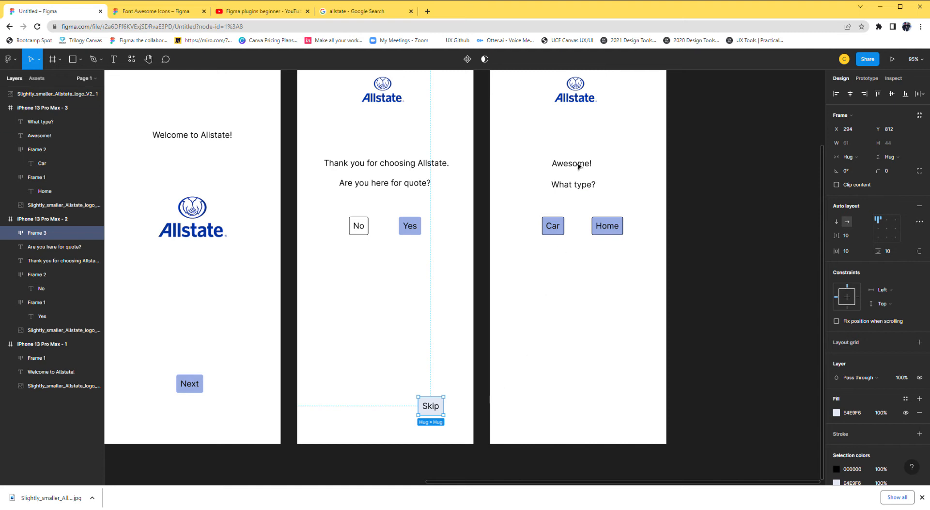
left_click(520, 100)
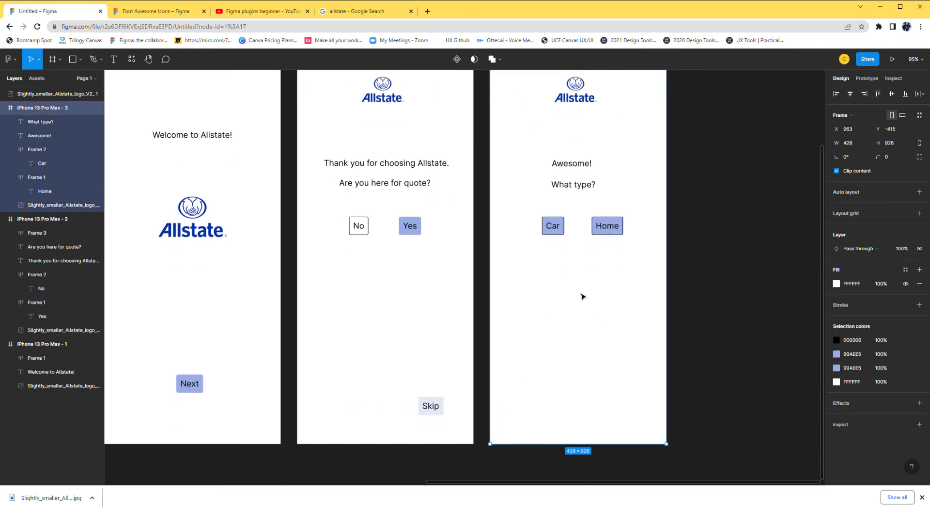
key("ctrl+v")
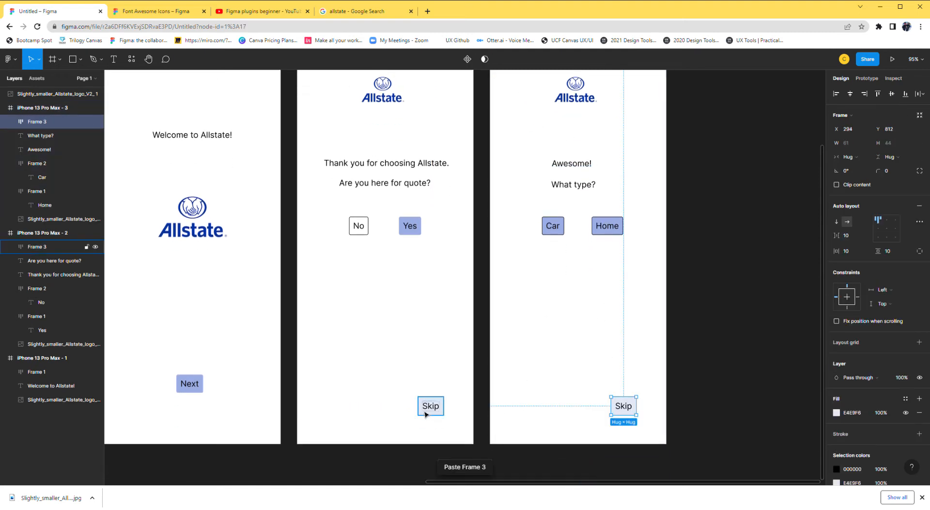
left_click(719, 372)
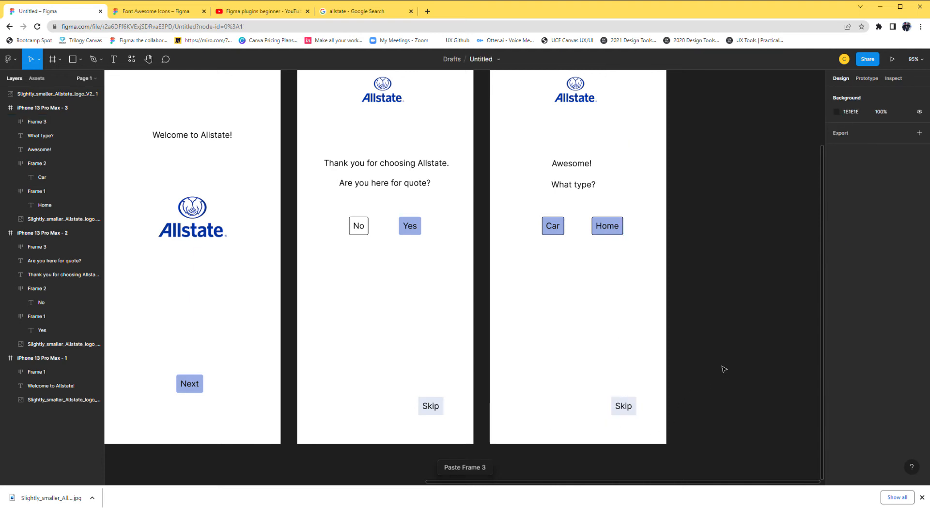
Duplicate the third iPhone frame and place the copy beside it at X 1499, Y -415.
scroll(721, 358, "down", 5)
scroll(686, 349, "down", 3)
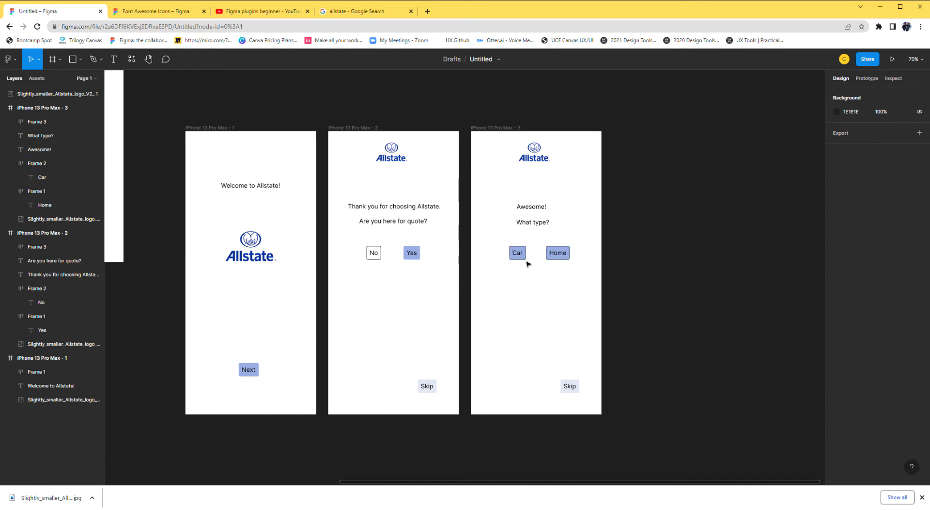
scroll(639, 225, "right", 3)
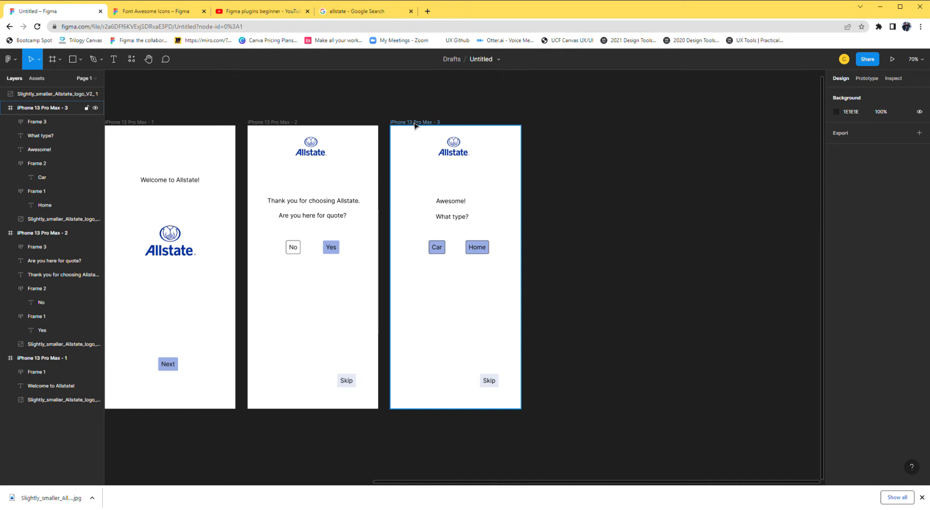
left_click(415, 123)
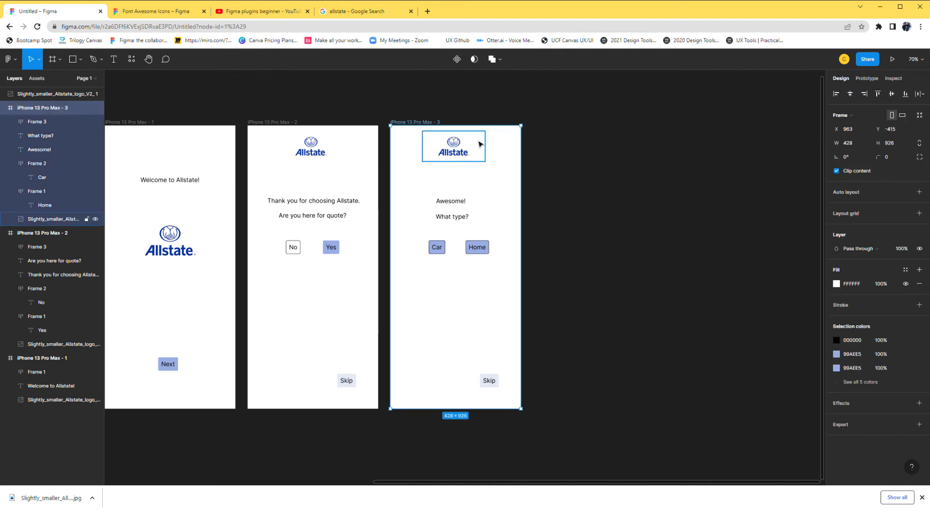
key("ctrl+v")
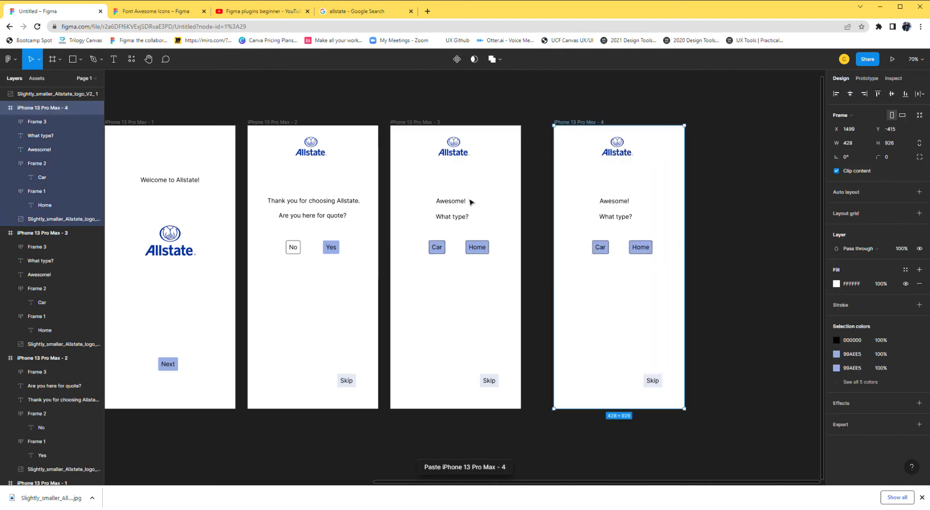
Change the fourth frame's text lines to "Name" and "Address", spaced out near its left edge, with the Car and Home buttons lowered to Y 732.
double_click(623, 201)
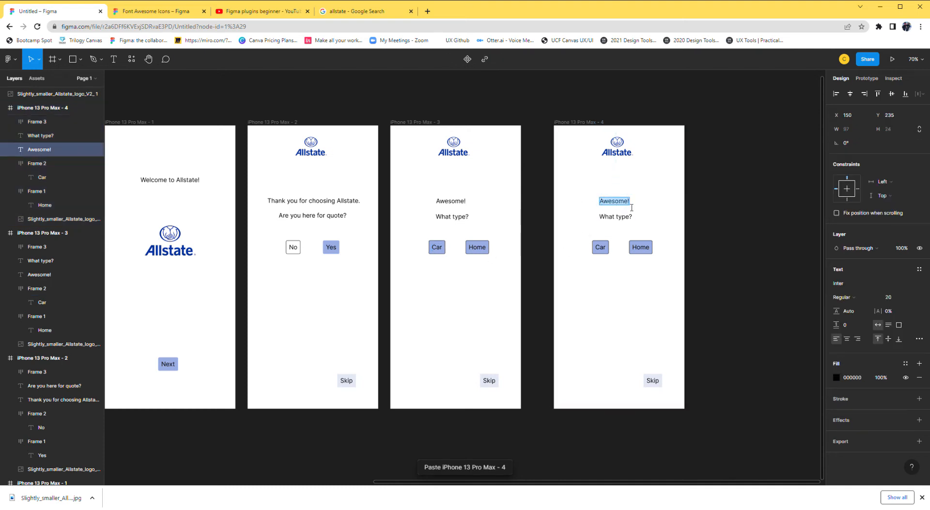
type("Name")
double_click(628, 216)
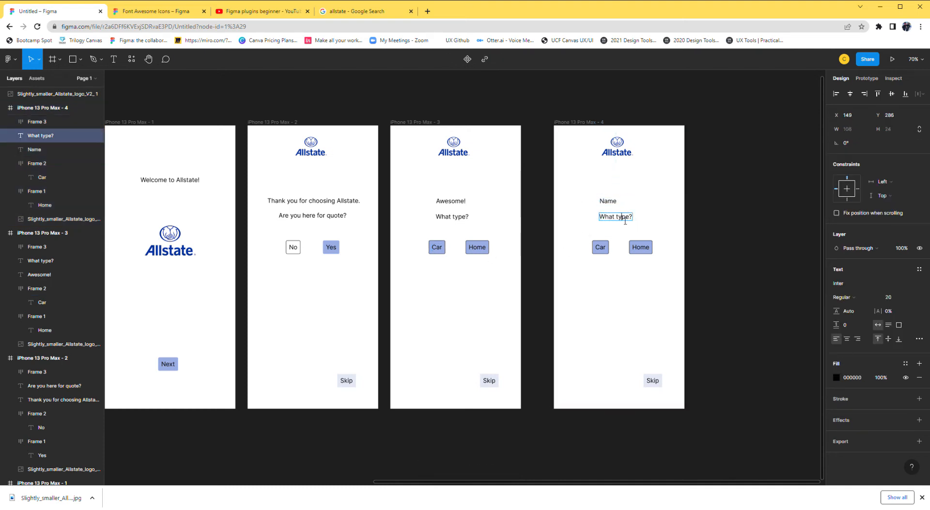
type("Address")
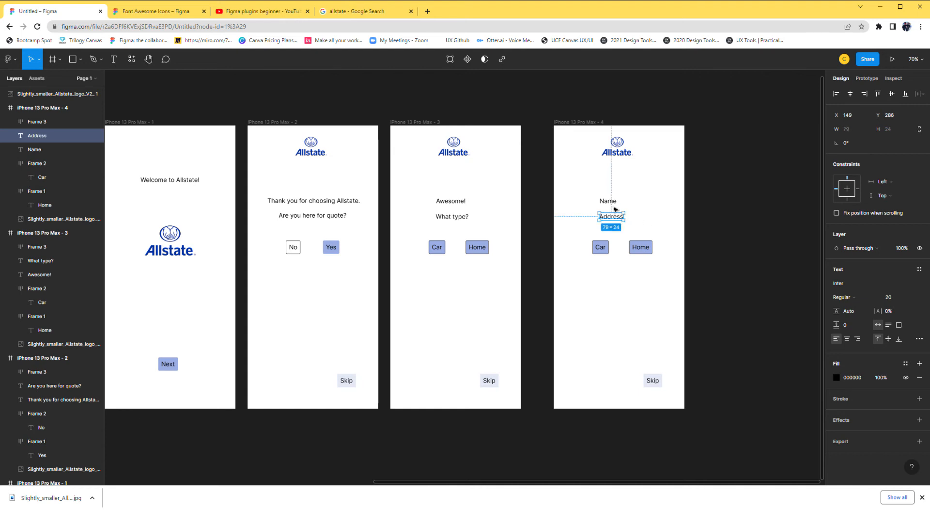
left_click_drag(608, 200, 626, 362)
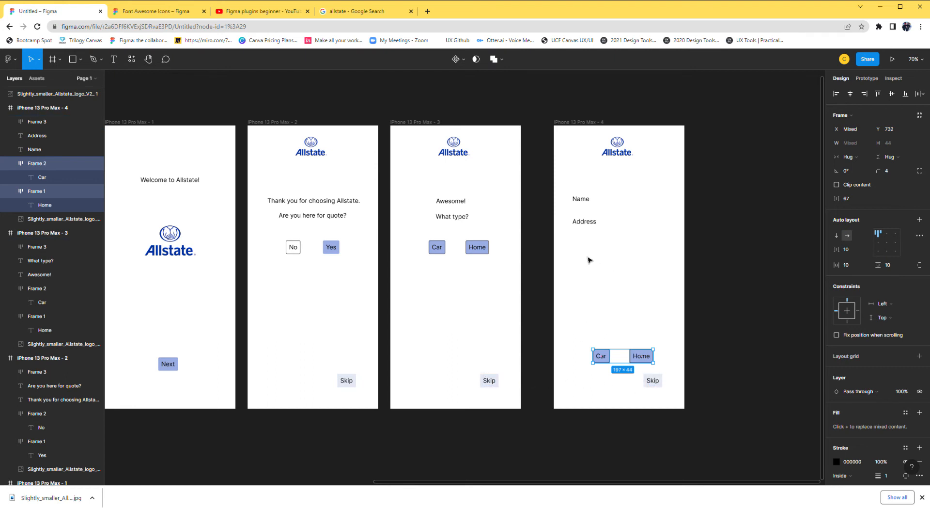
Relabel the fourth frame's Car and Home buttons as "Google" and "Facebook".
double_click(602, 358)
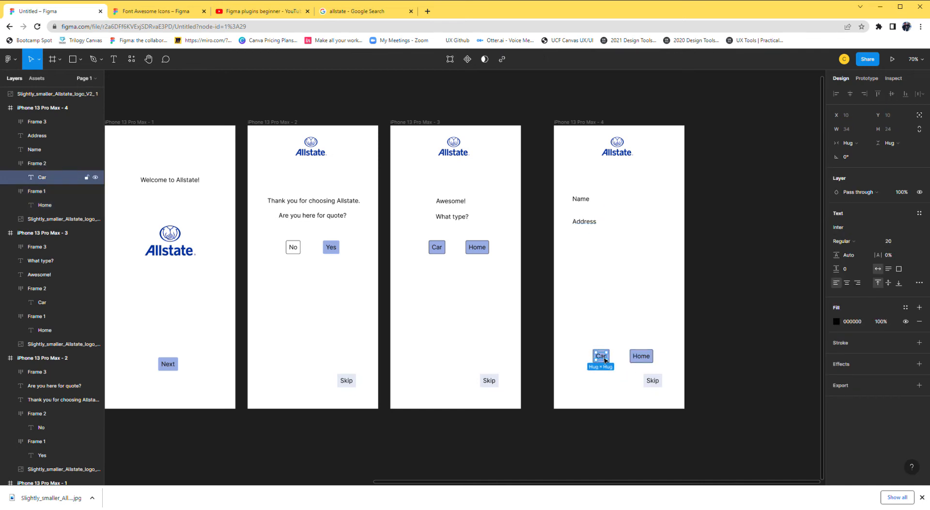
double_click(605, 359)
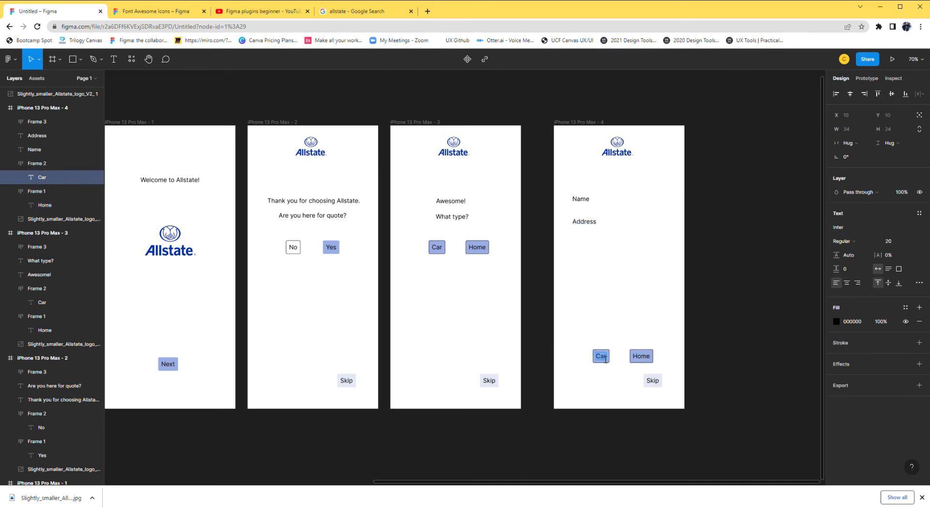
type("Googele")
left_click(646, 357)
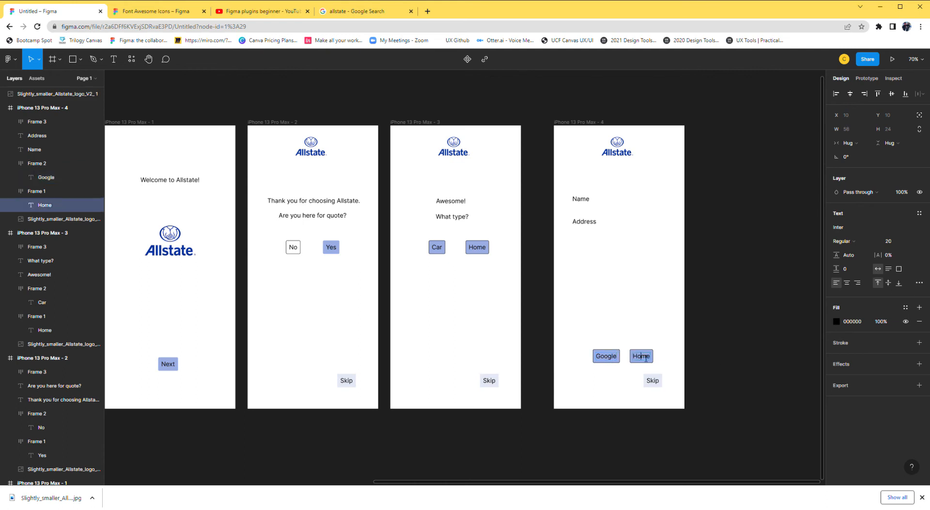
type("Facebook")
key("Escape")
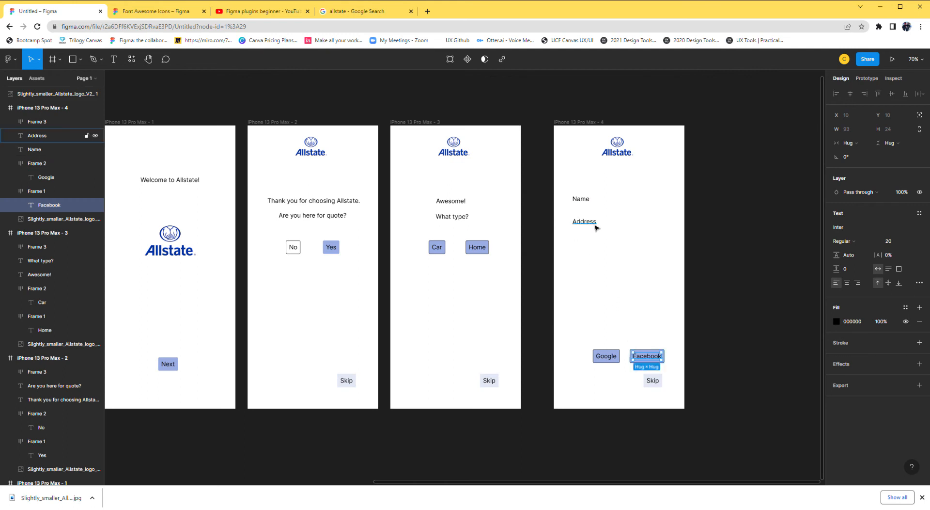
Duplicate the Name and Address labels and place the copies below the originals at X 65.
left_click(589, 223)
left_click(608, 256)
left_click_drag(573, 187, 588, 264)
key("ctrl+c")
key("ctrl+v")
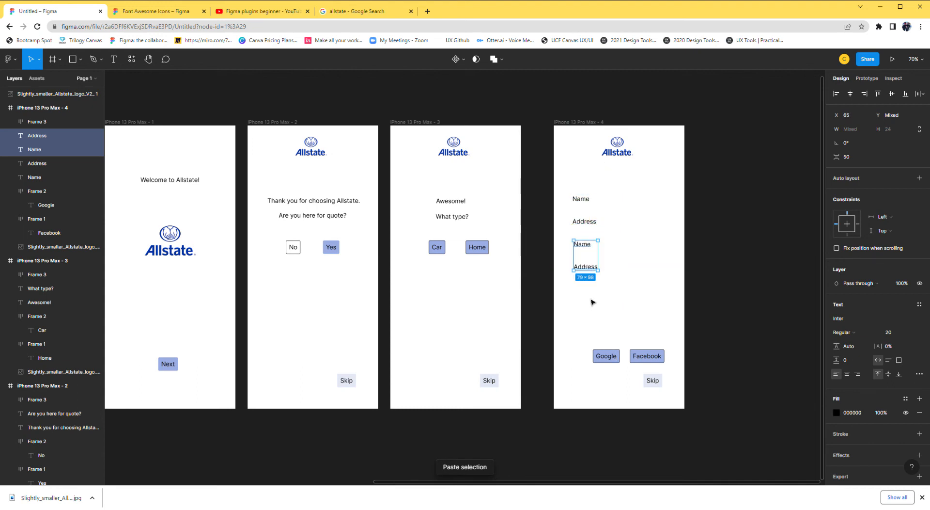
key("Escape")
Change the two copied labels to "City/State" and "Zip".
left_click(582, 245)
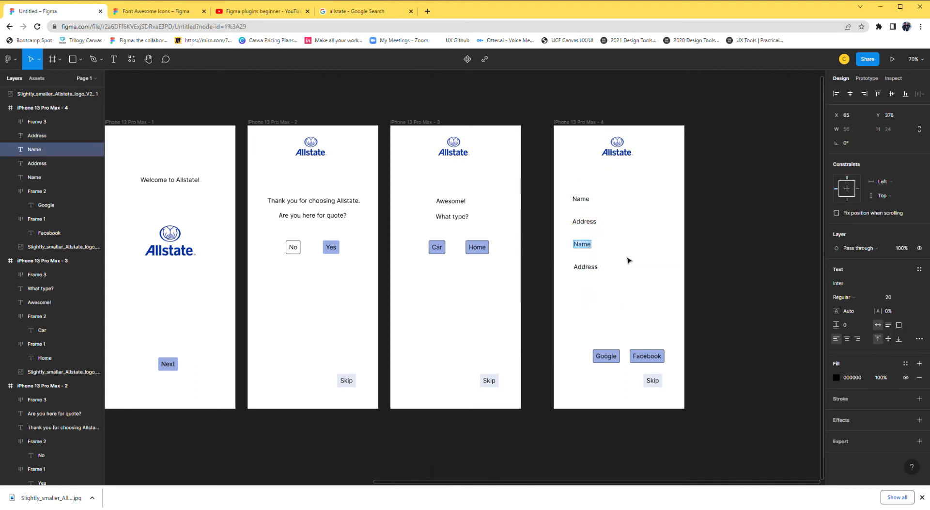
type("Stat")
double_click(597, 268)
type("Zip")
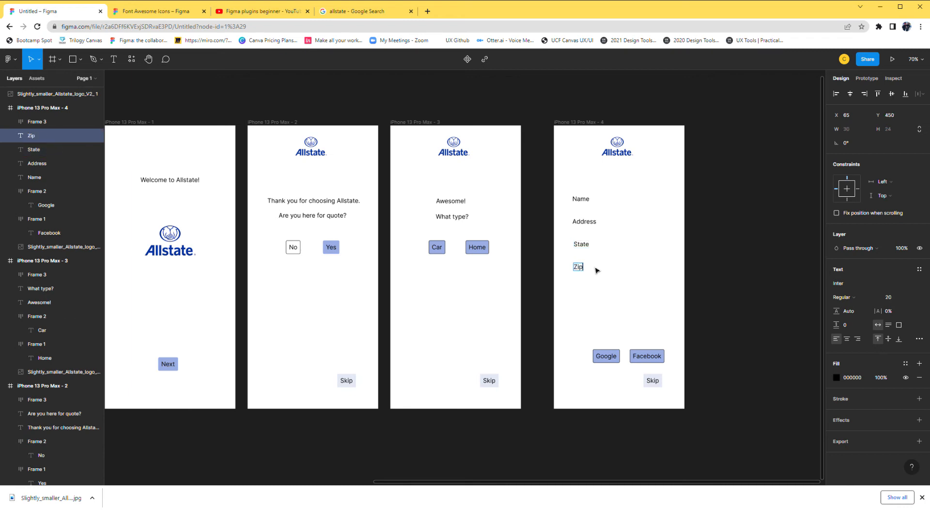
left_click(580, 245)
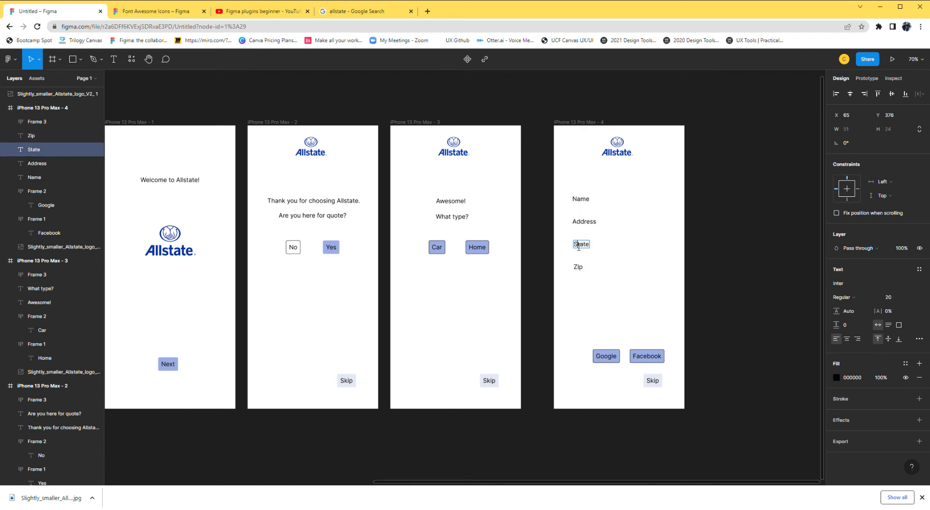
type("City/")
left_click(625, 306)
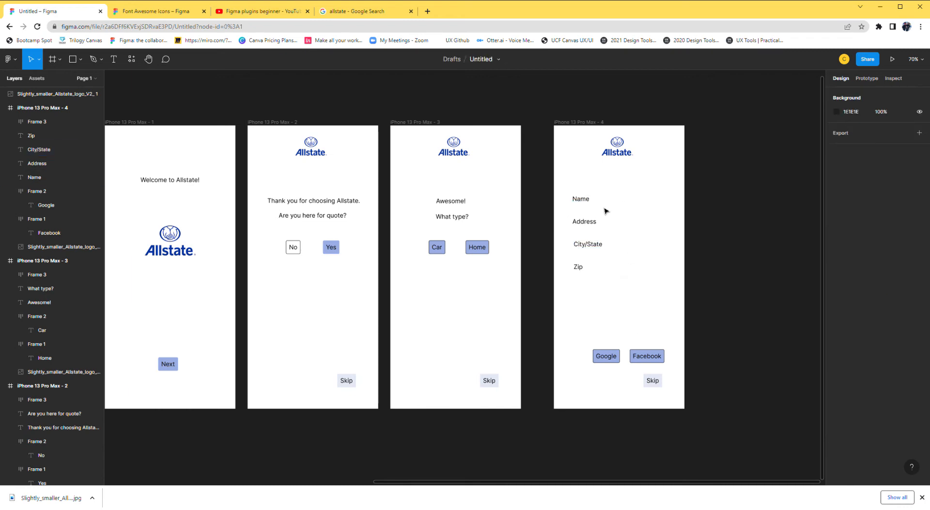
Draw a gray rectangle 34 high beside Name as an input field, and copy it beside Address and City/State, the latter sized 242 × 34.
left_click(73, 59)
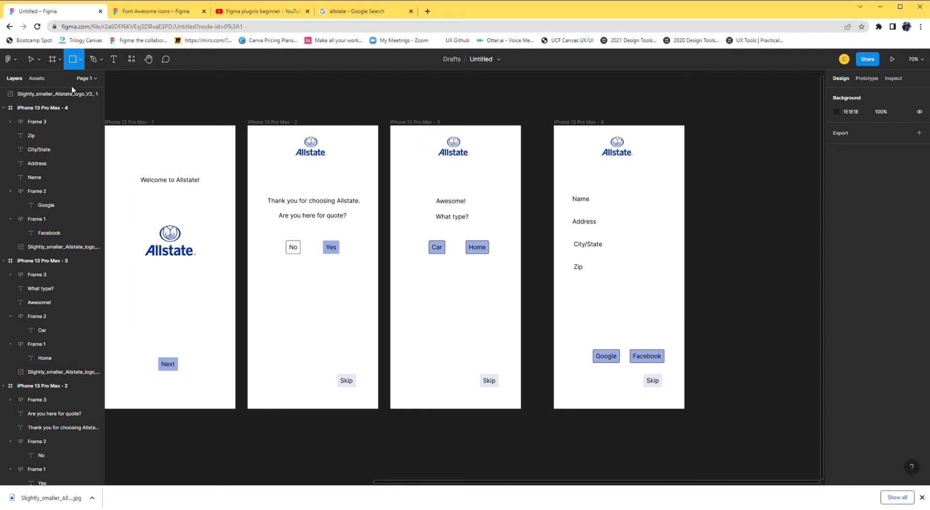
left_click(80, 60)
left_click(69, 80)
mouse_move(593, 195)
left_mouse_down()
mouse_move(601, 203)
mouse_move(671, 205)
mouse_move(640, 224)
mouse_move(650, 246)
mouse_move(683, 248)
left_mouse_up()
left_click(634, 204)
key("ctrl+c")
key("ctrl+v")
key("ctrl+v")
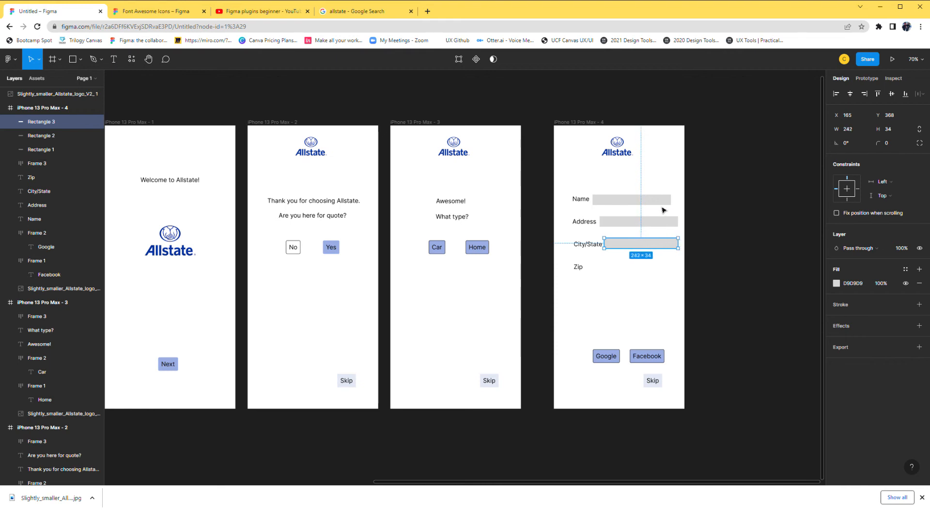
Widen the Name field's rectangle to 280 and copy the City/State rectangle beside Zip, sized 290 × 34 at X 117, Y 444.
left_click(664, 201)
left_click_drag(678, 208, 678, 208)
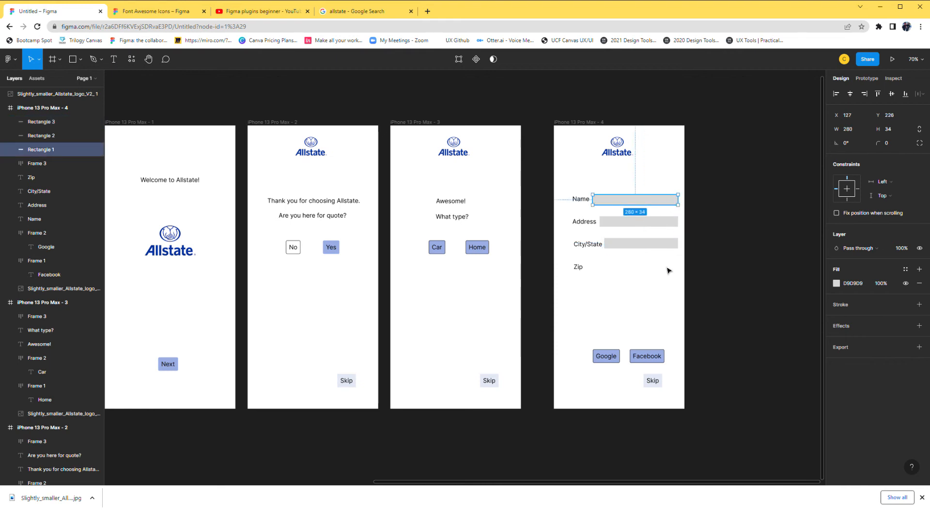
left_click(630, 269)
left_click(628, 248)
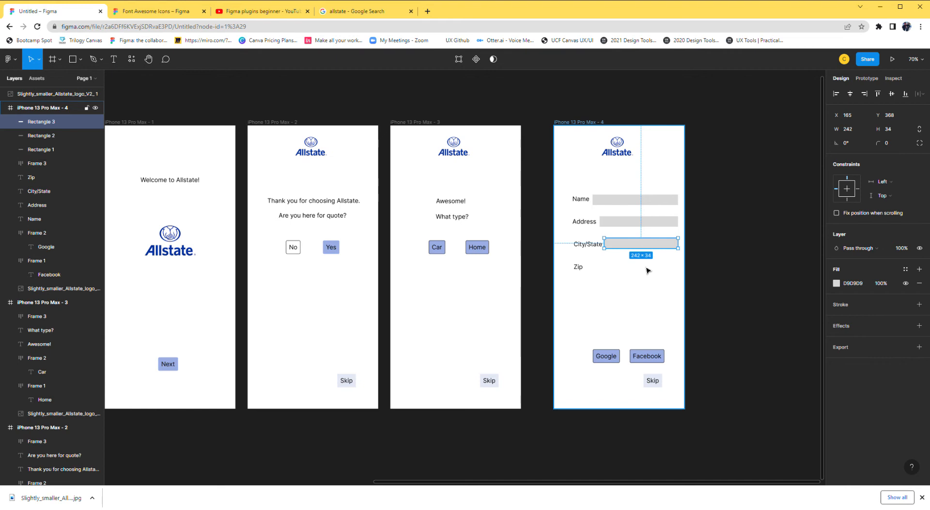
key("ctrl+c")
key("ctrl+v")
left_click_drag(640, 247, 684, 274)
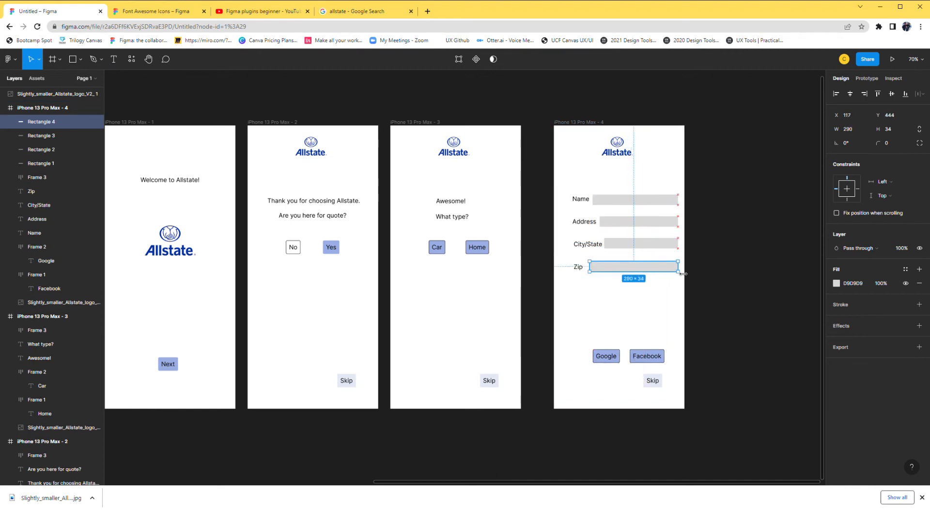
left_click(725, 287)
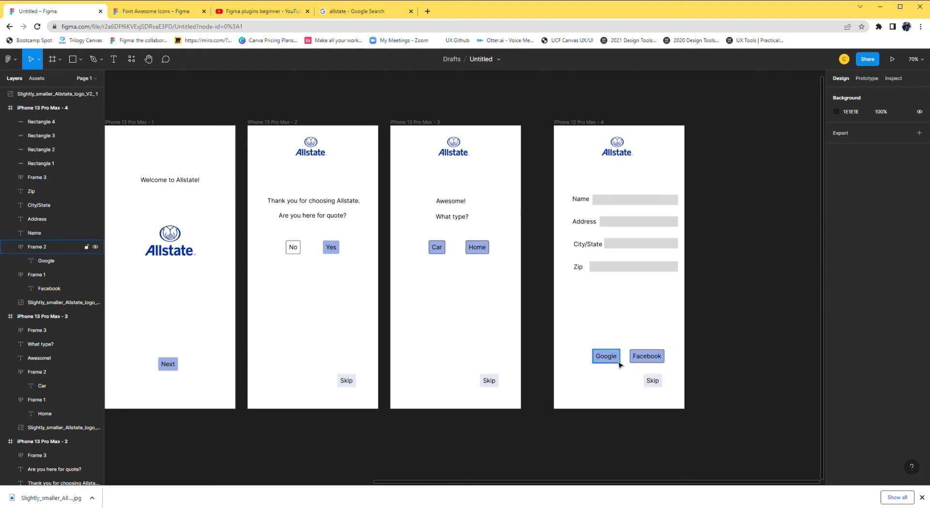
Move the fourth iPhone frame closer to the third one, to X 1431, matching the spacing between the other frames.
scroll(653, 331, "down", 3)
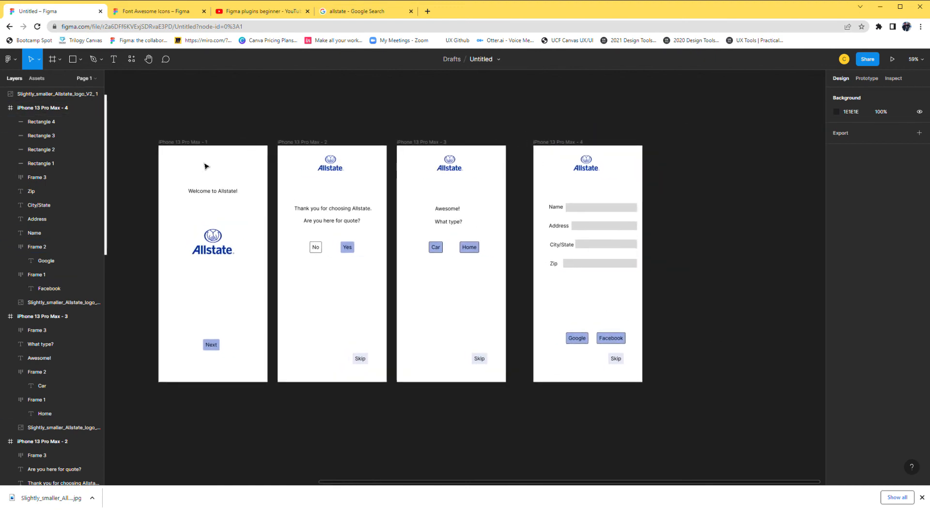
left_click(570, 145)
left_click_drag(569, 145, 552, 144)
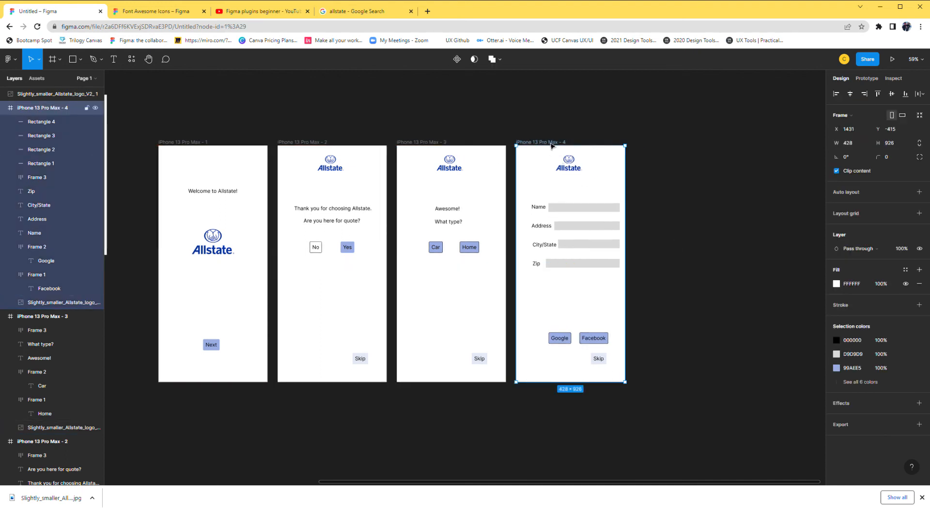
Paste a copy of the fourth iPhone frame as a fifth screen and delete its City/State and Zip labels with their input rectangles.
key("ctrl+v")
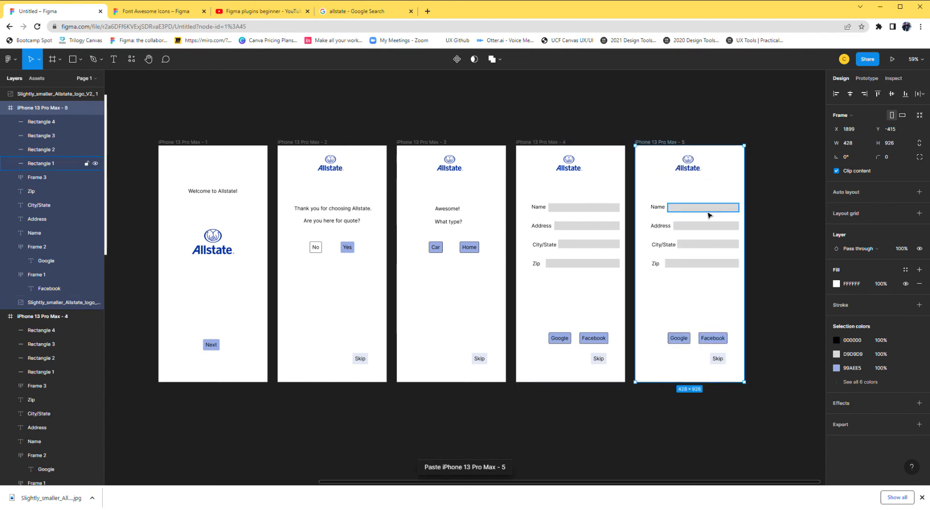
left_click(707, 288)
left_click_drag(705, 283, 682, 279)
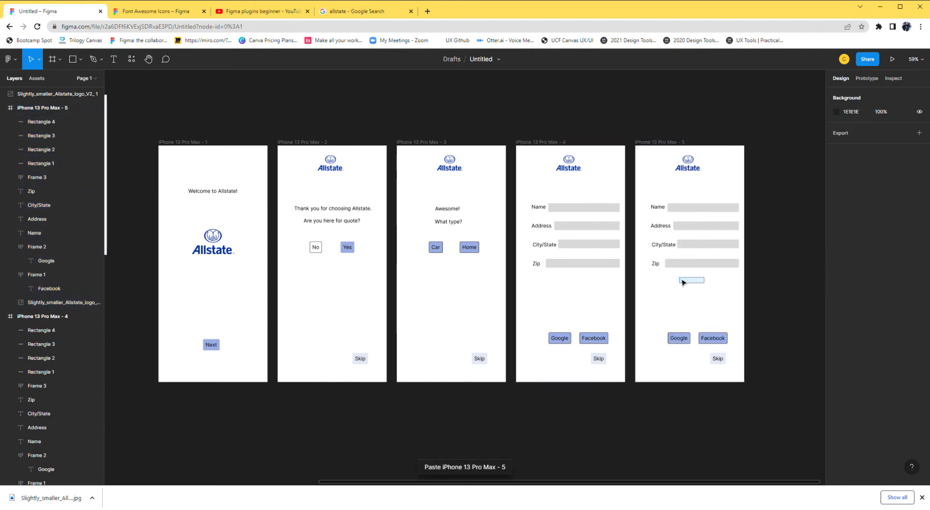
left_click_drag(683, 281, 655, 248)
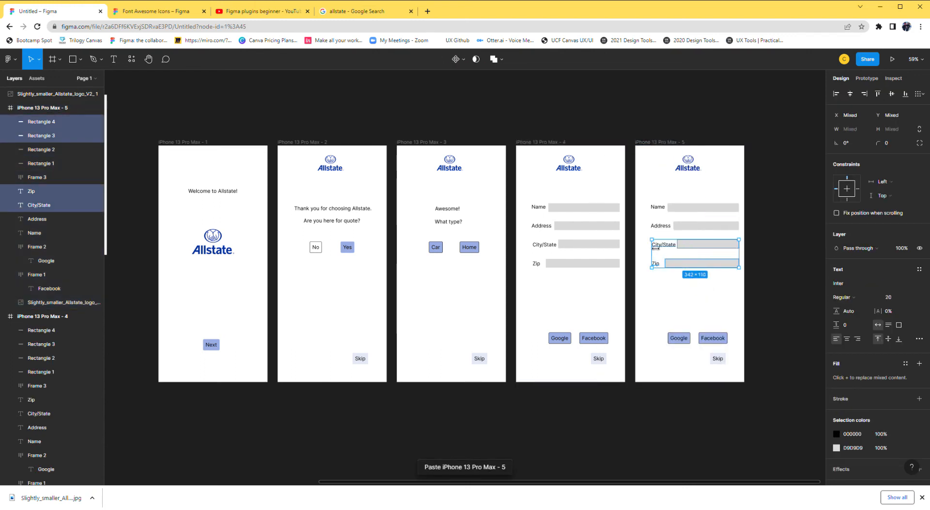
key("Delete")
Change the fifth frame's Name label to "Username" and shift it left, clear of its input rectangle.
double_click(658, 208)
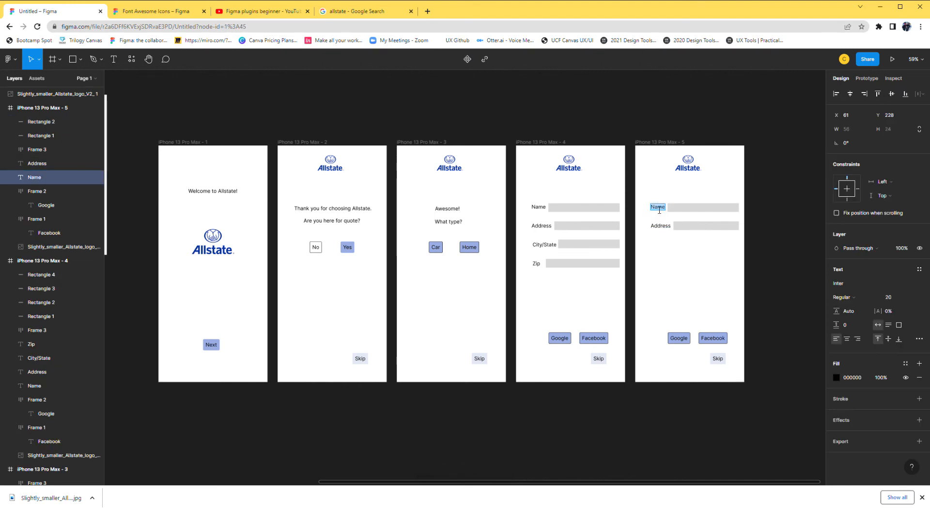
type("Username")
left_click(642, 217)
left_click_drag(663, 210, 650, 212)
Change the fifth frame's Address label to "Password" and shift it left, clear of its input rectangle.
left_click(663, 225)
double_click(663, 226)
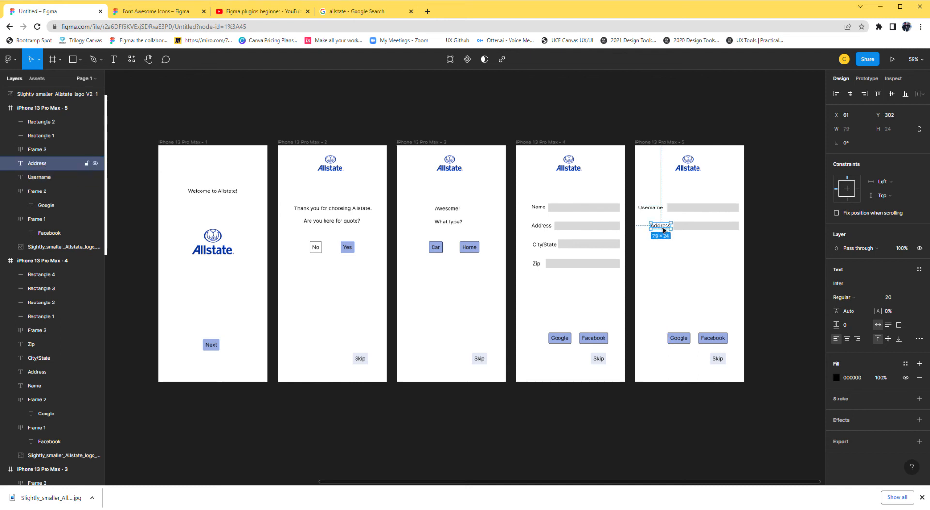
type("Pas")
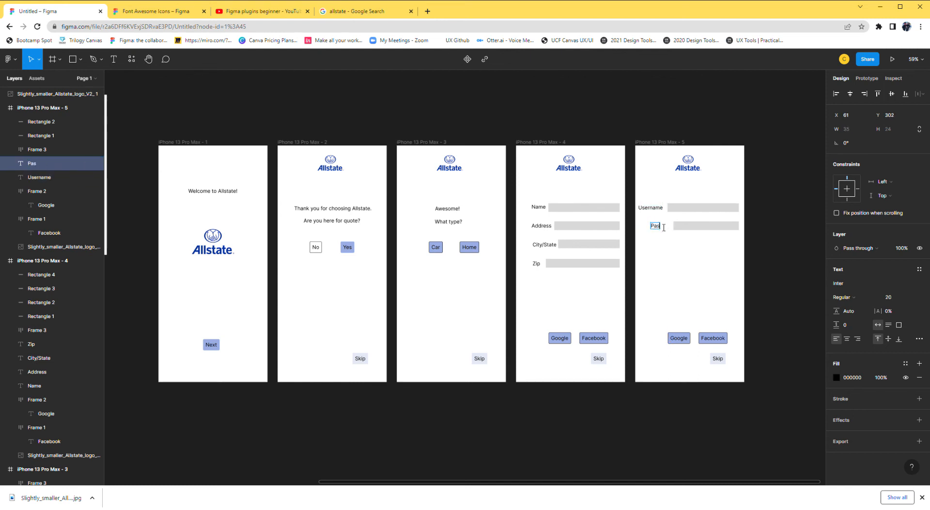
type("sword")
key("Escape")
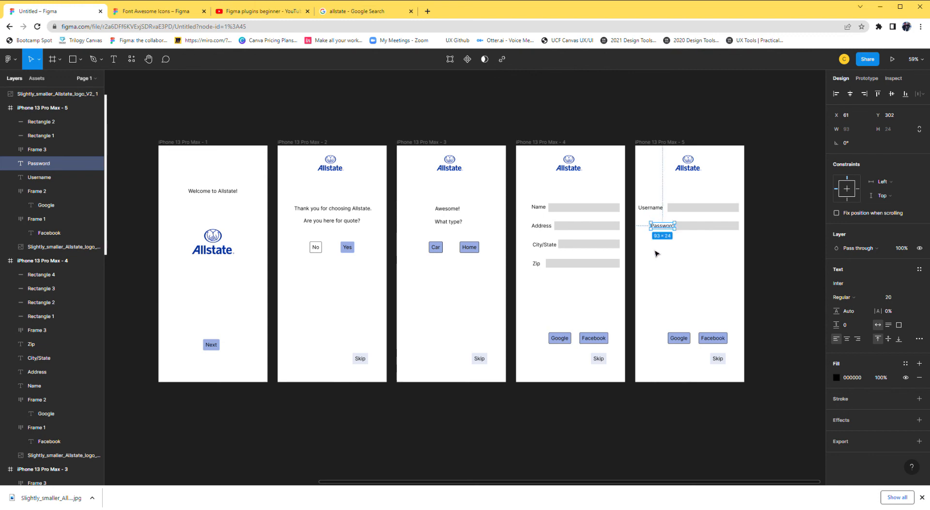
left_click_drag(664, 232, 657, 232)
Move the fifth frame's Google and Facebook buttons together slightly to the left, keeping them just above Skip.
left_click(687, 320)
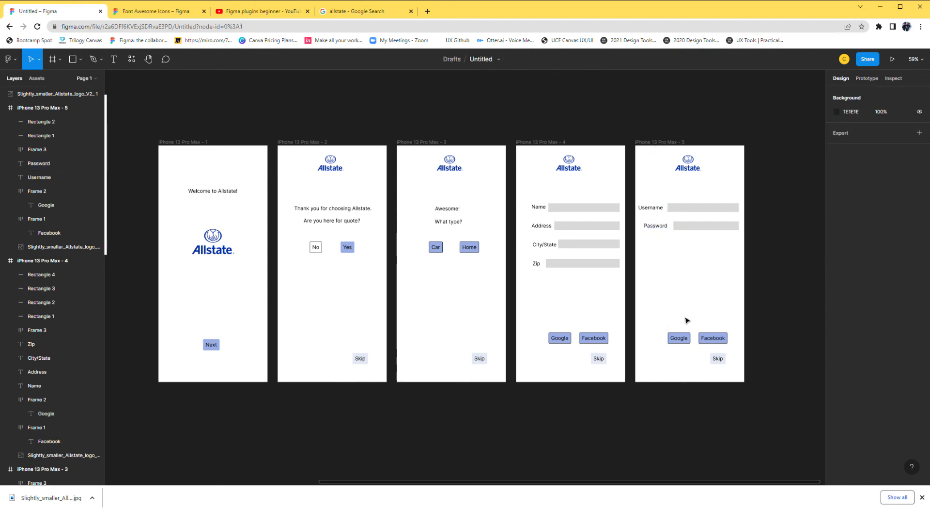
mouse_move(673, 329)
left_mouse_down()
mouse_move(716, 353)
mouse_move(691, 334)
left_mouse_up()
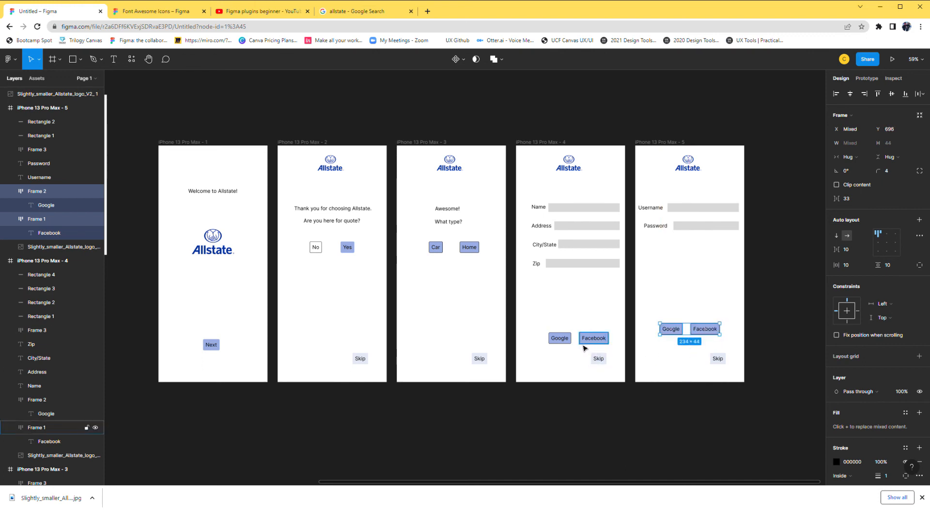
left_click_drag(686, 333, 684, 354)
left_click(684, 355)
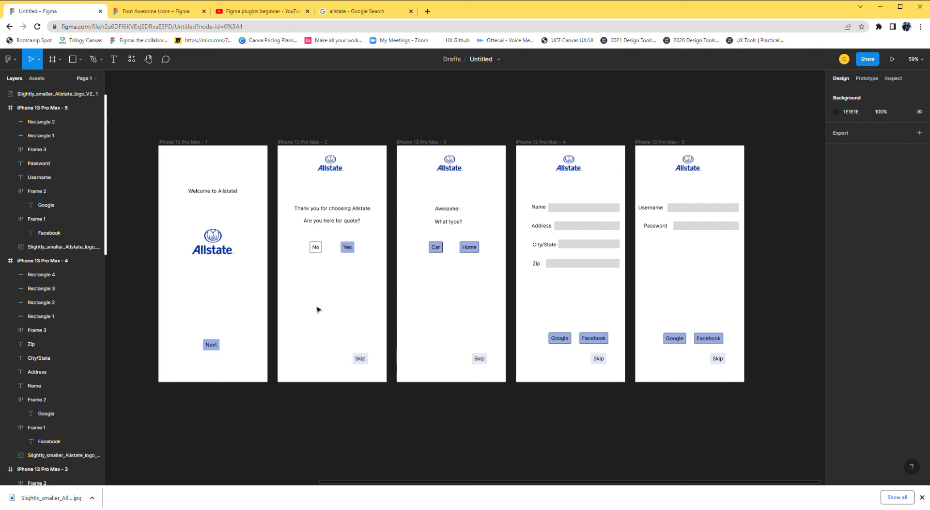
Add a prototype connection from the first frame's Next button to the second frame.
left_click(865, 79)
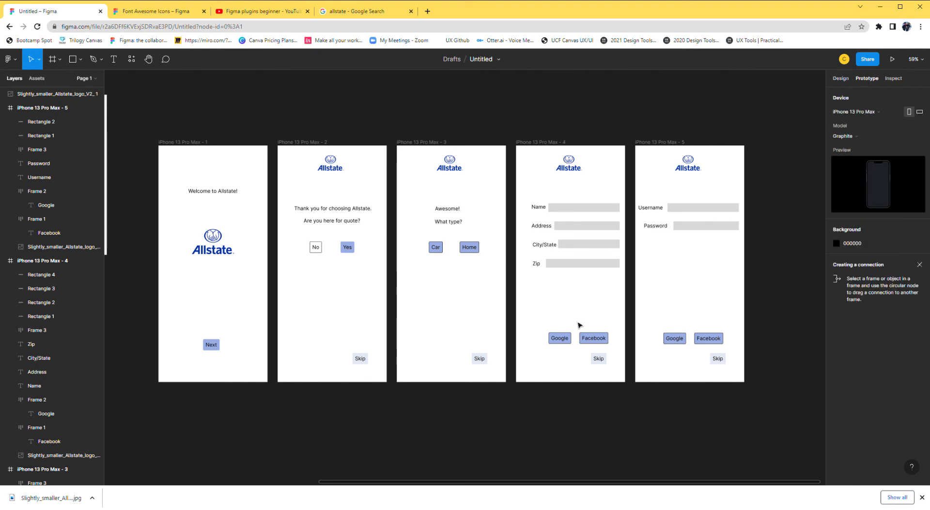
left_click(211, 345)
left_click_drag(220, 345, 332, 318)
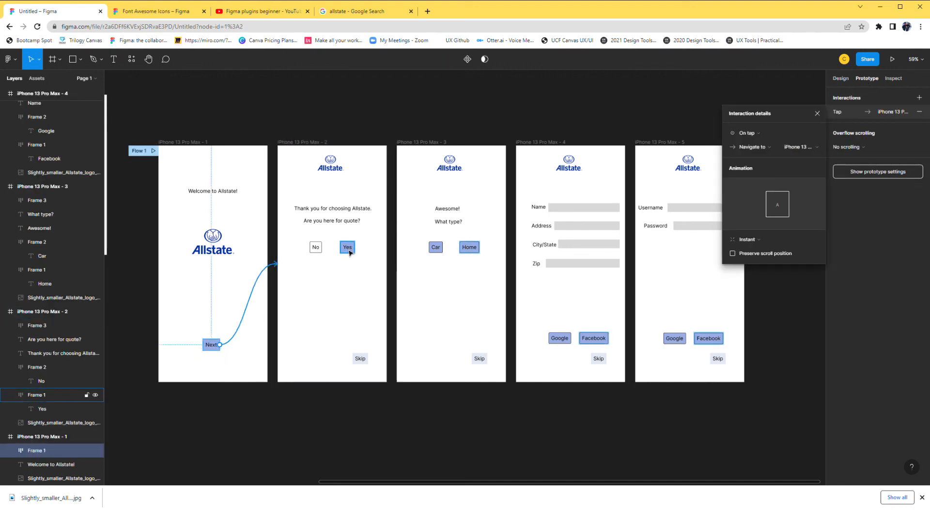
Connect the second frame's Yes button to the third frame and its No button back to the first frame.
left_click(348, 249)
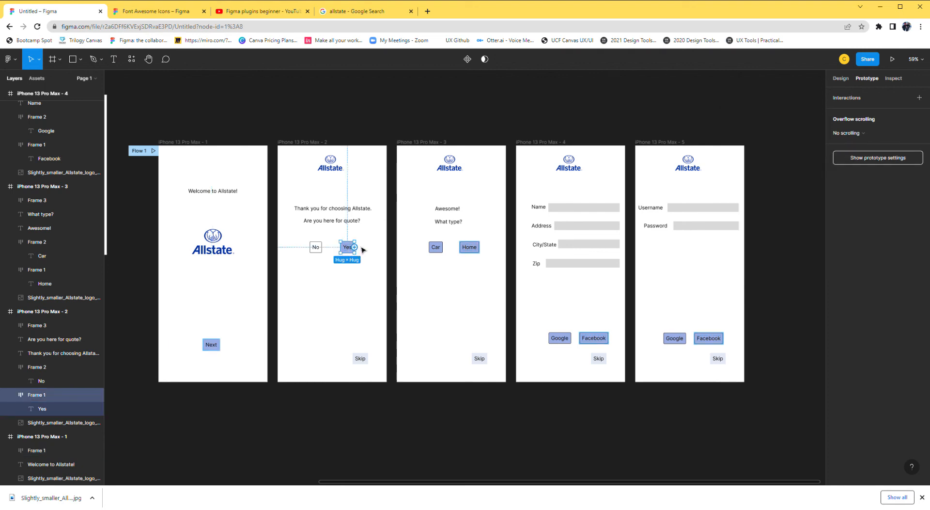
left_click_drag(355, 247, 405, 265)
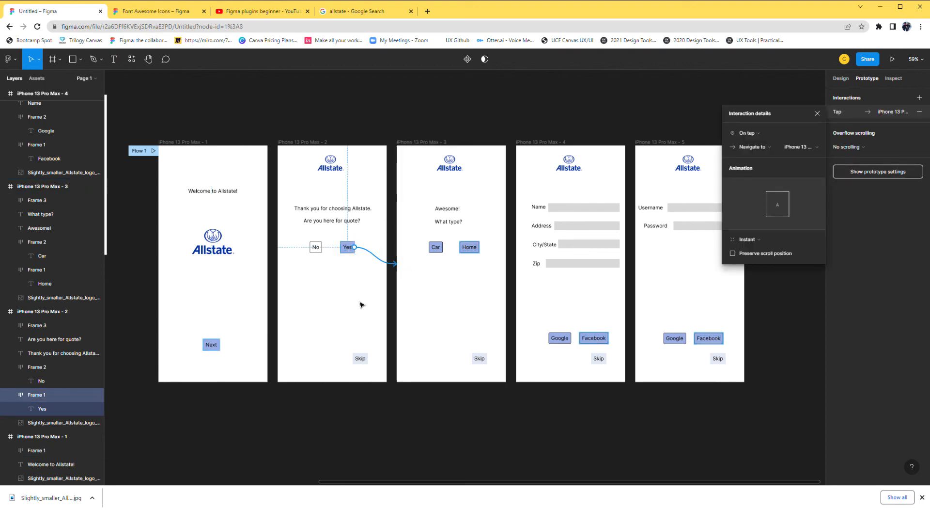
left_click(318, 251)
left_click_drag(321, 247, 267, 269)
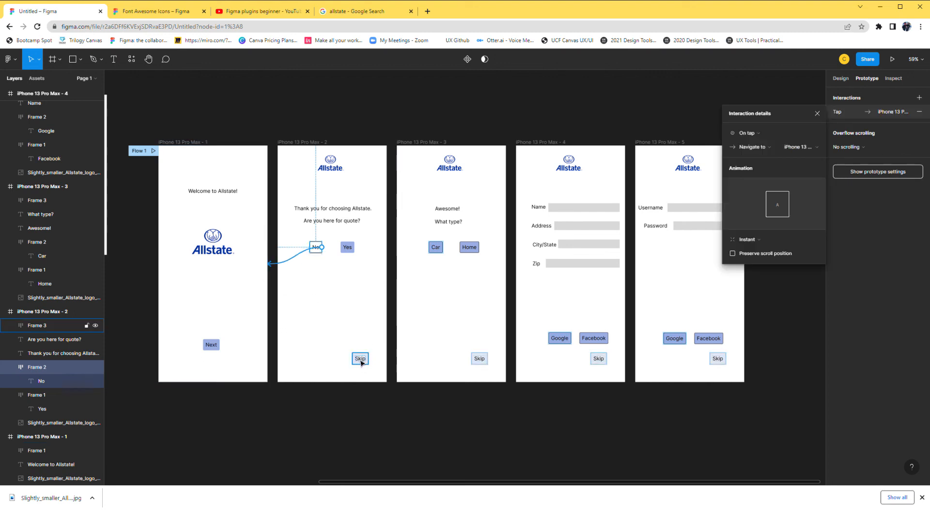
left_click_drag(360, 358, 612, 338)
key("ctrl+z")
key("ctrl+z")
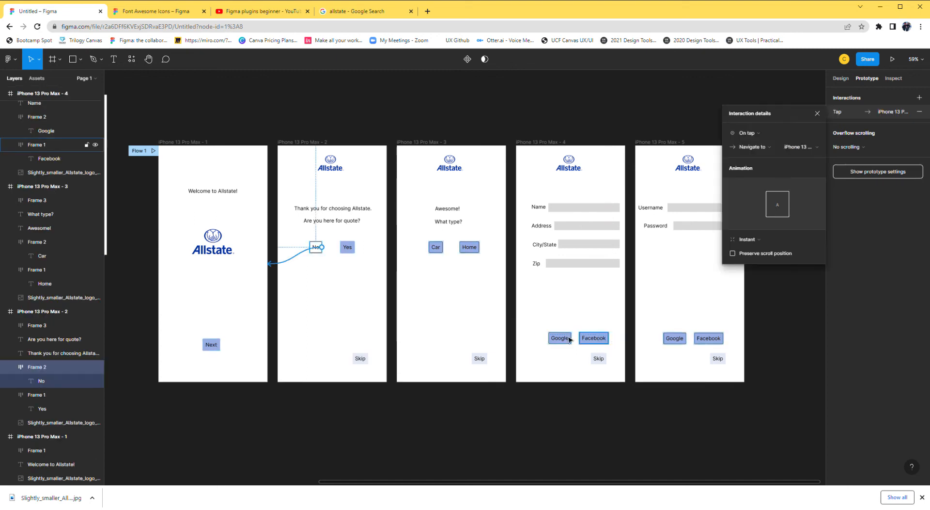
Connect the Skip buttons on the second, third and fourth frames to the fifth frame.
left_click(362, 362)
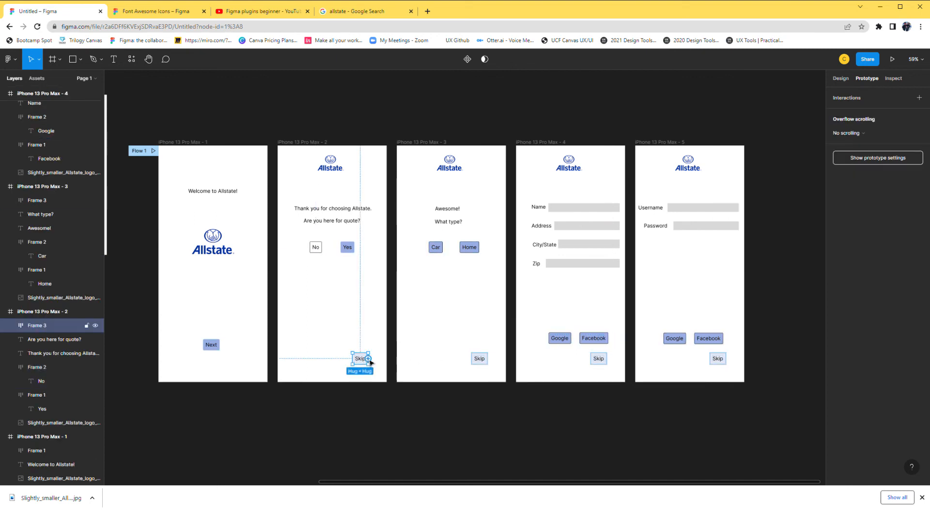
left_click_drag(369, 358, 649, 328)
left_click(479, 358)
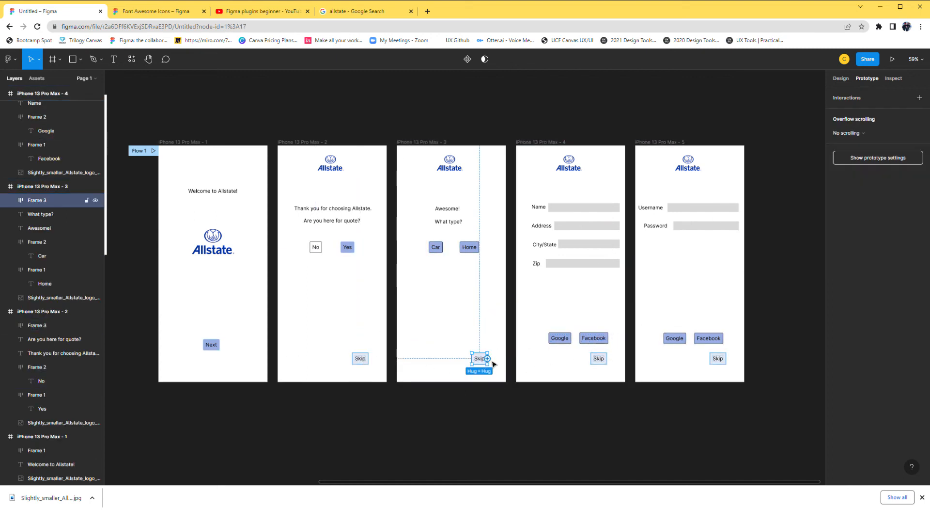
left_click_drag(488, 358, 663, 301)
left_click(599, 359)
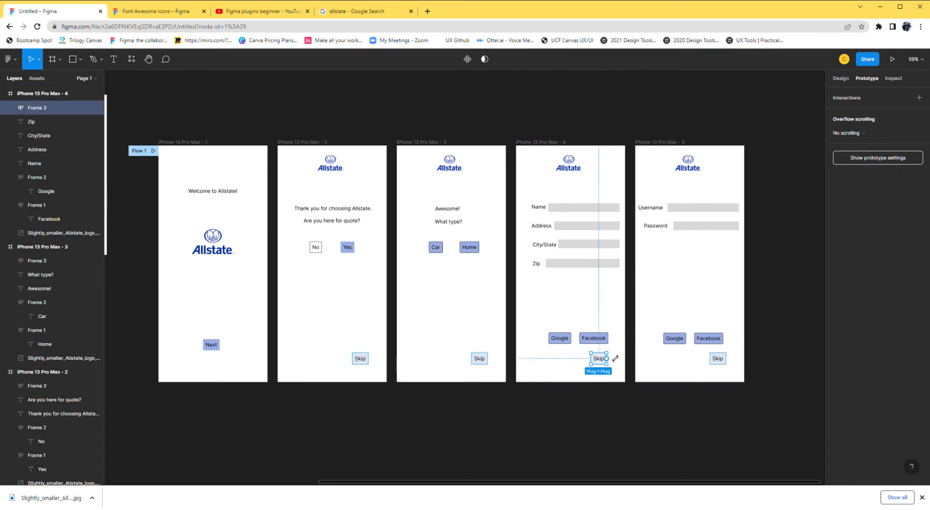
left_click_drag(607, 358, 643, 351)
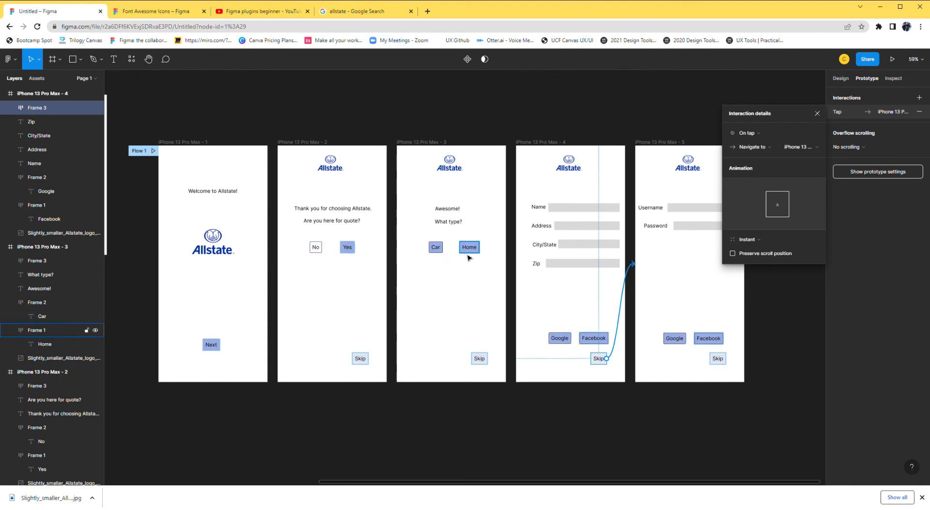
Connect the third frame's Car and Home buttons to the fourth frame.
left_click(436, 248)
left_click_drag(443, 248, 528, 252)
left_click(469, 247)
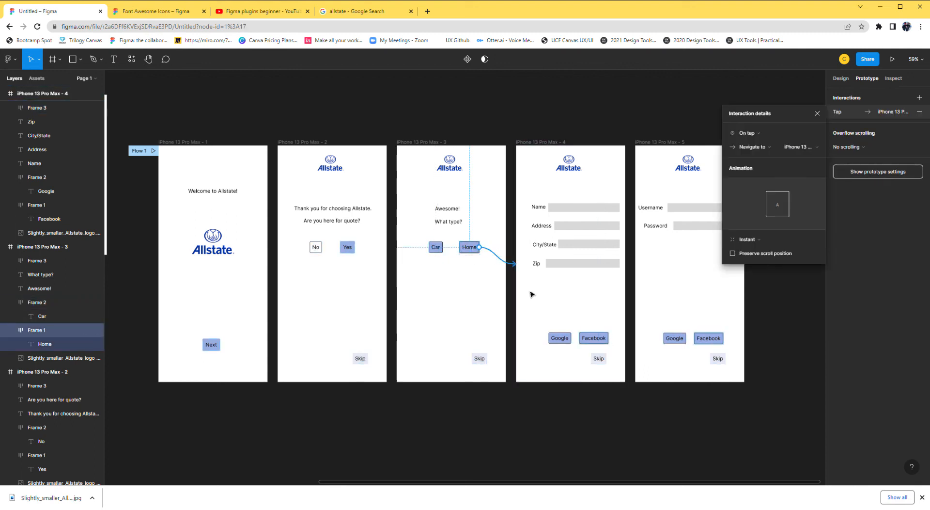
left_click(486, 330)
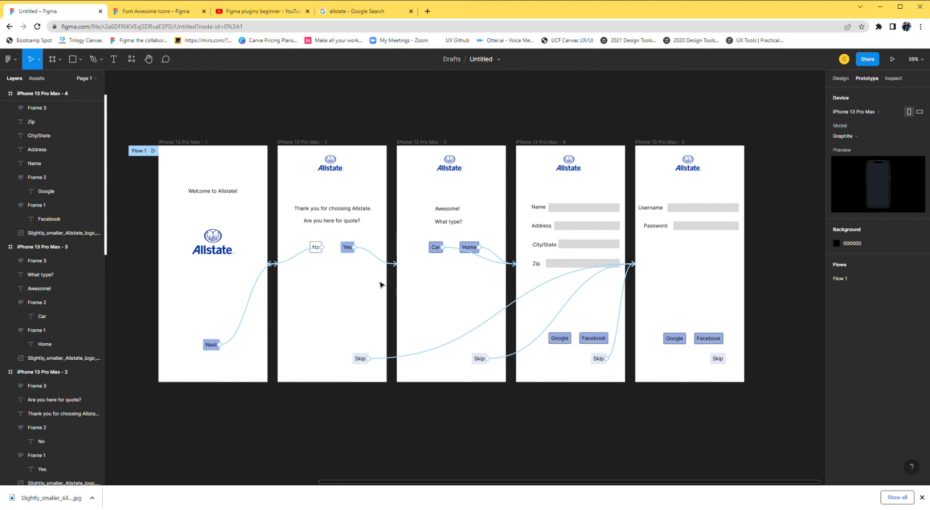
left_click(347, 249)
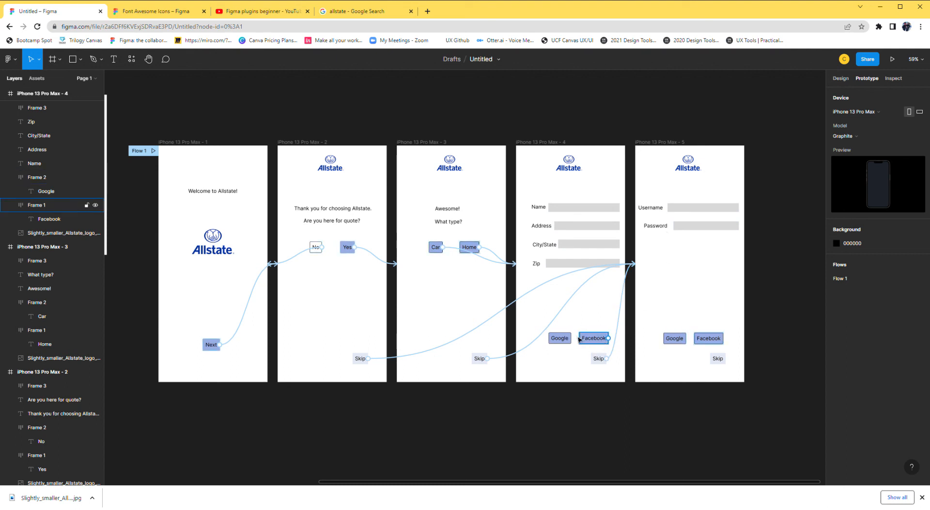
scroll(774, 337, "right", 3)
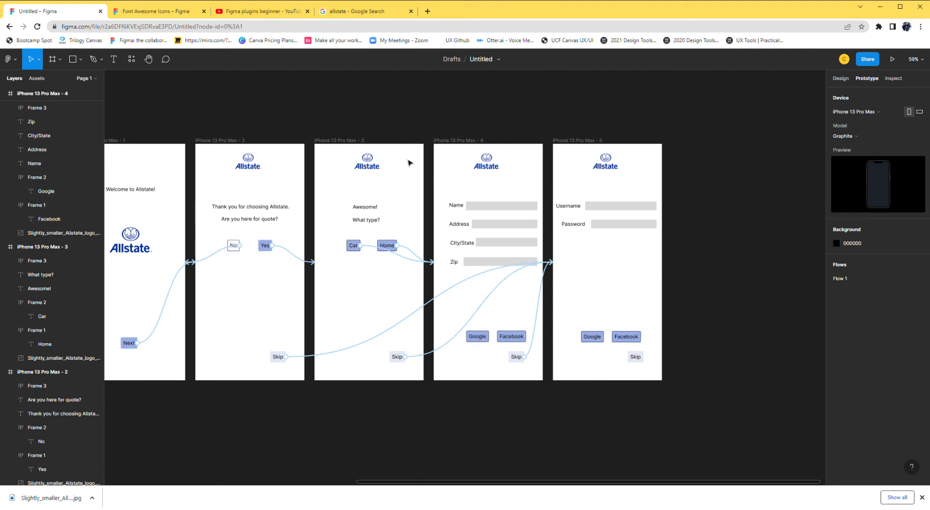
scroll(405, 129, "left", 4)
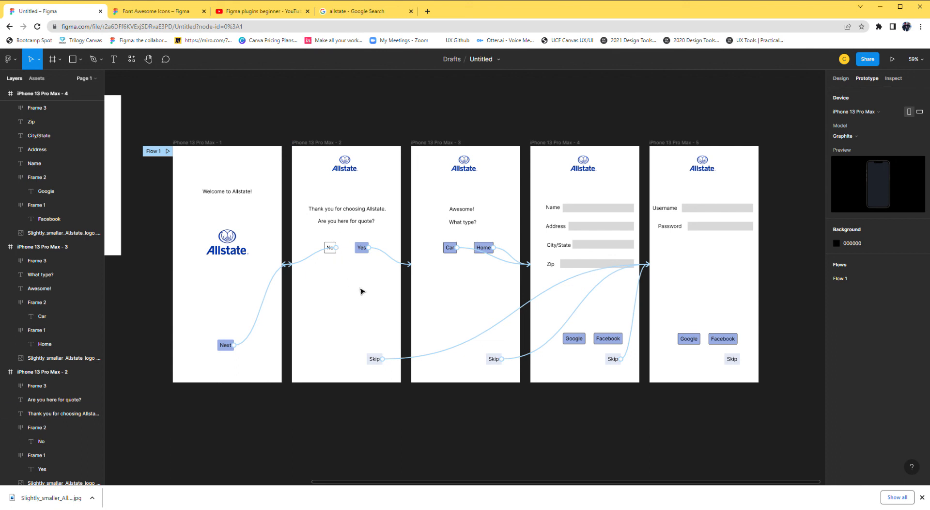
Run the saved Font Awesome Icons plugin on the second frame to view its icon library, and close it.
right_click(341, 286)
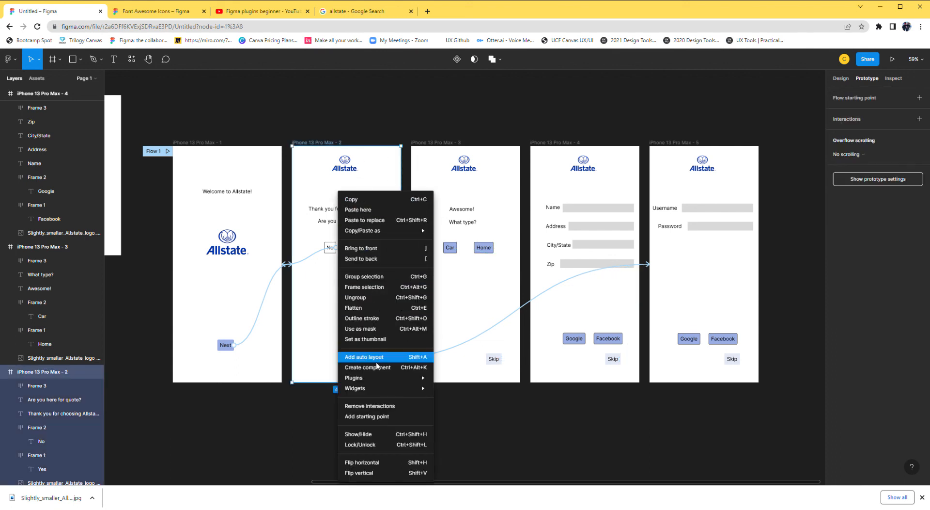
mouse_move(366, 382)
mouse_move(466, 382)
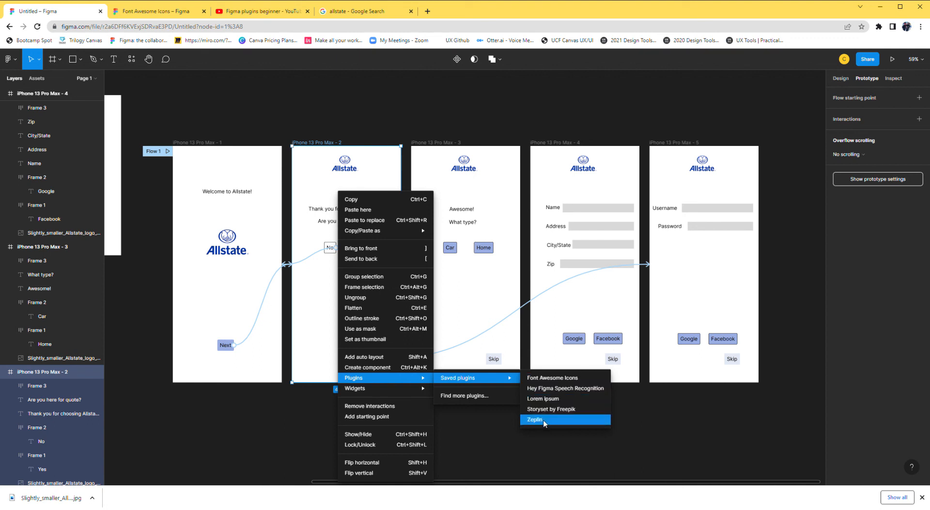
left_click(553, 380)
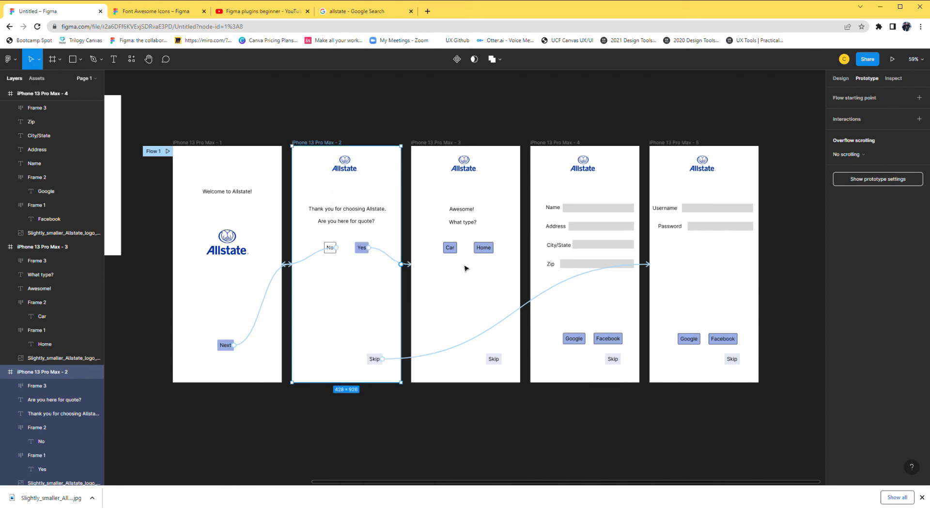
left_click(449, 232)
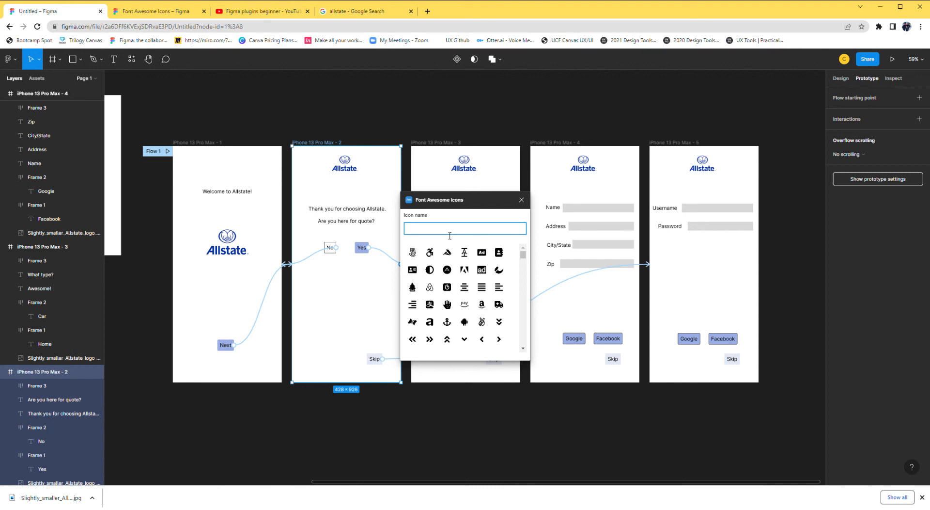
left_click(521, 200)
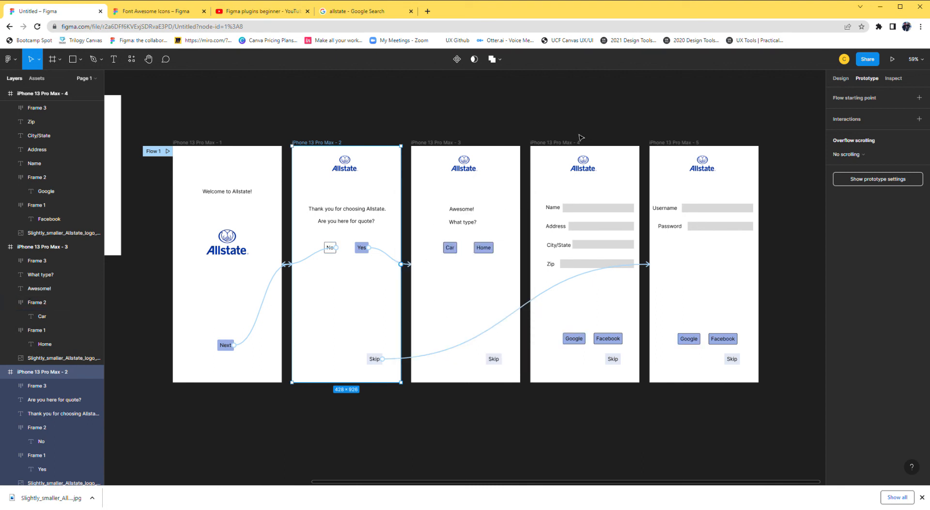